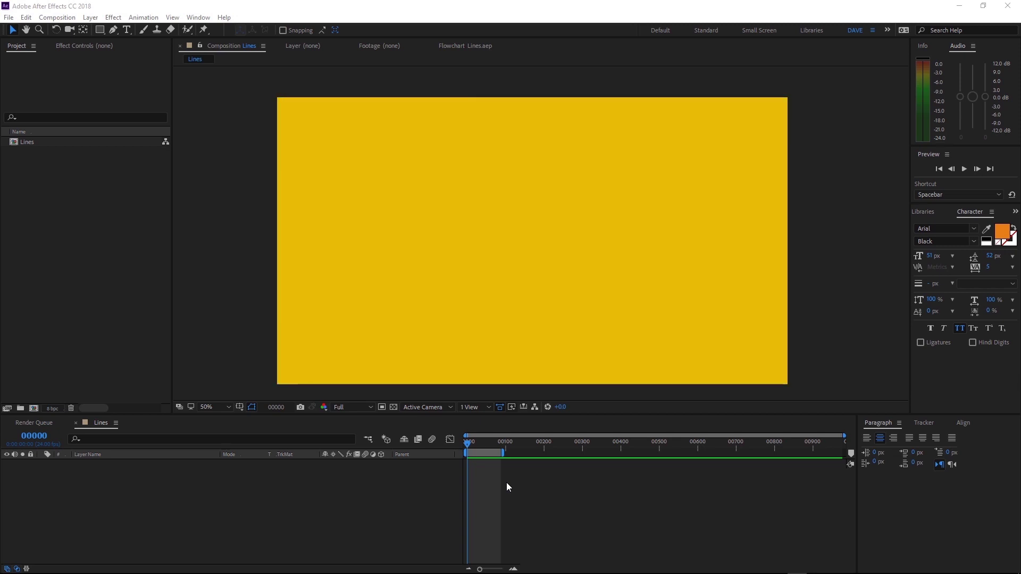
With the Pen tool, draw a six-vertex wavy Bezier curve across the comp, creating Shape Layer 1
click(113, 29)
drag(299, 121, 377, 116)
drag(387, 218, 382, 285)
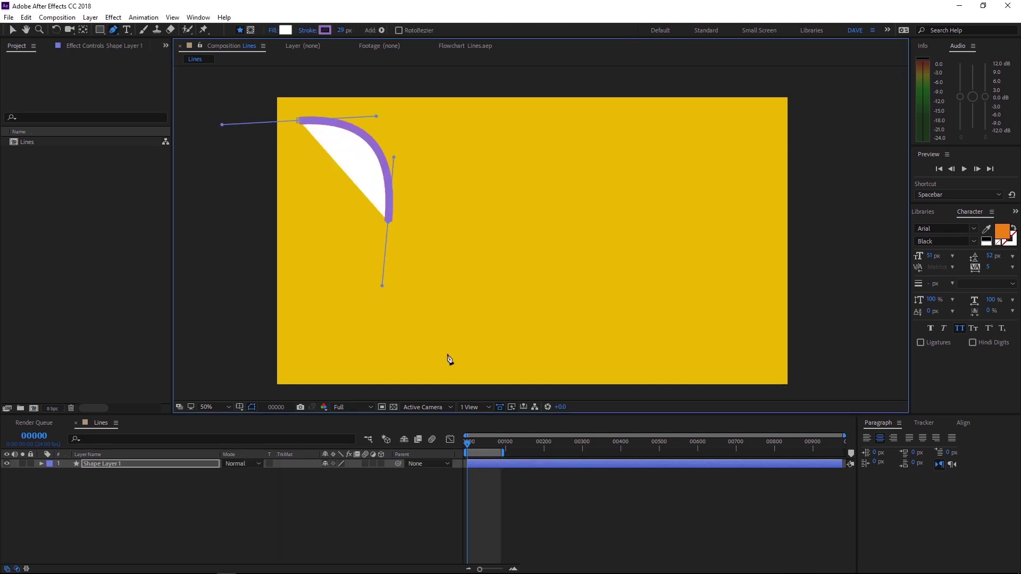
drag(449, 343, 542, 326)
drag(561, 157, 601, 153)
drag(636, 291, 636, 317)
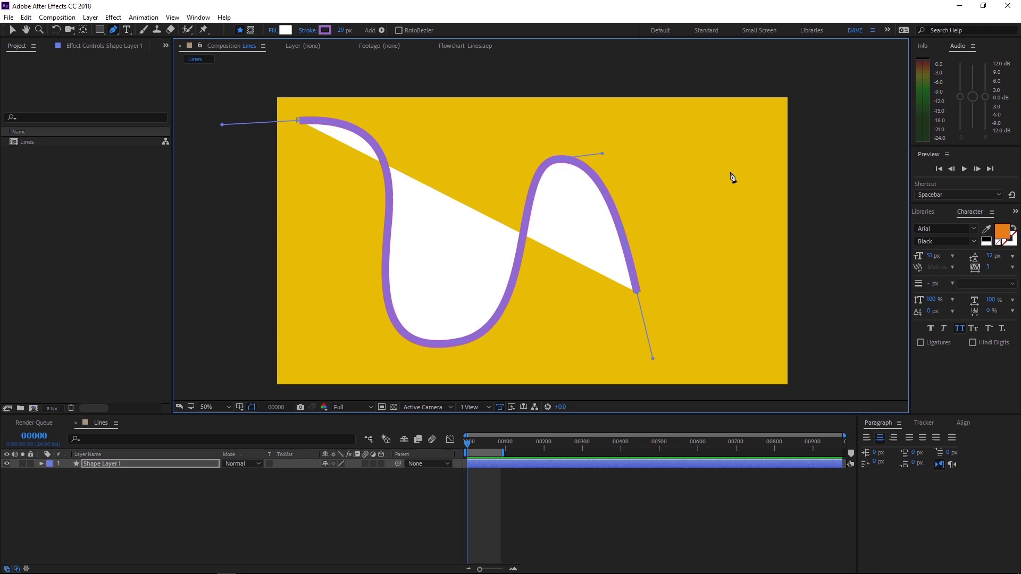
drag(731, 171, 801, 261)
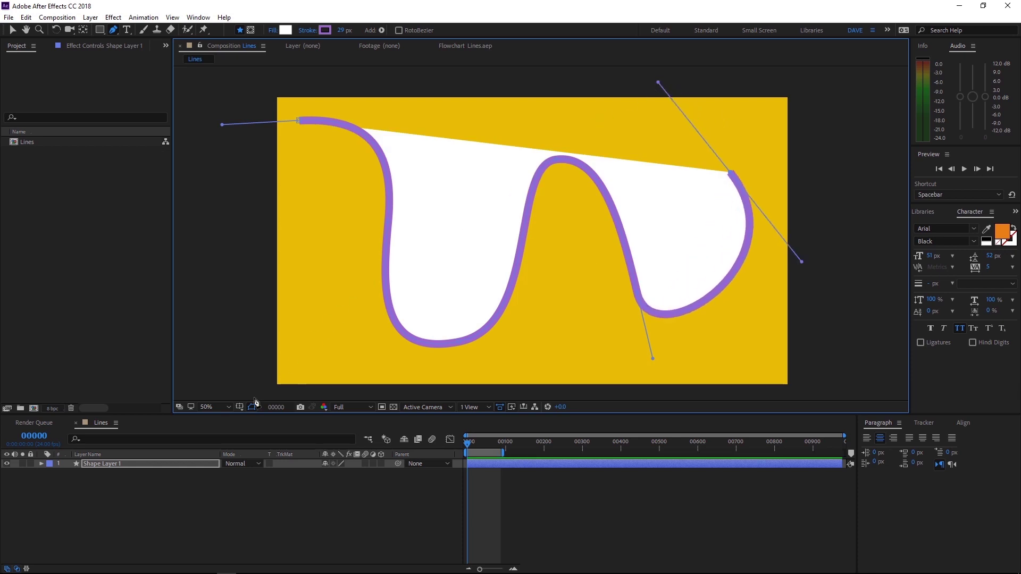
Delete Fill 1 from Shape 1 so only the purple stroke remains
click(42, 465)
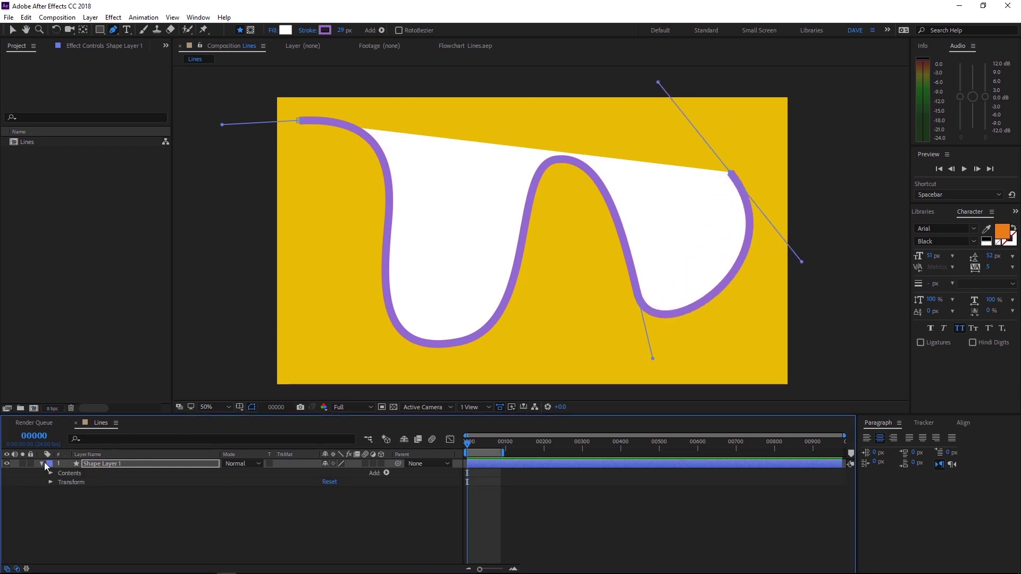
click(50, 473)
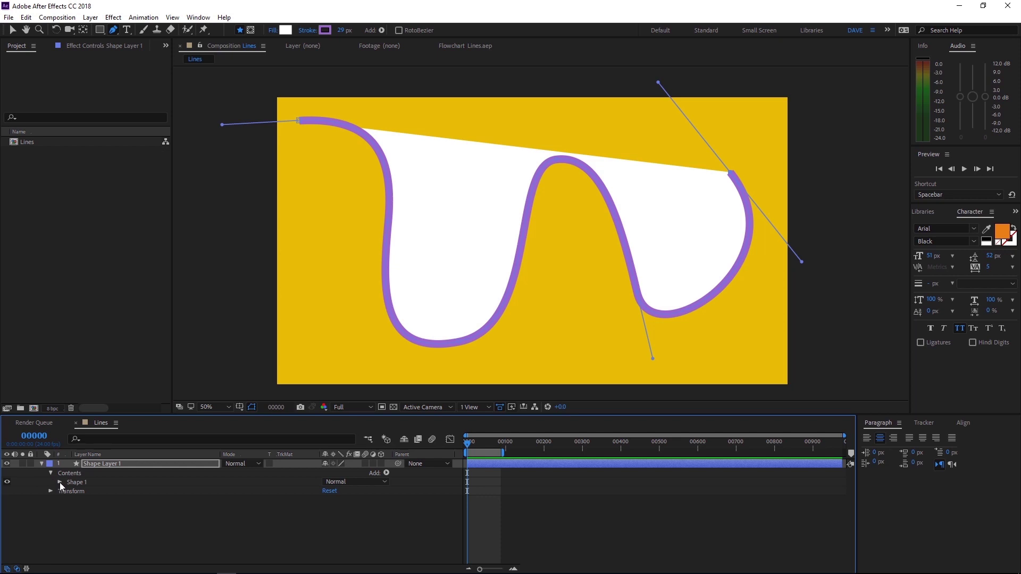
click(60, 482)
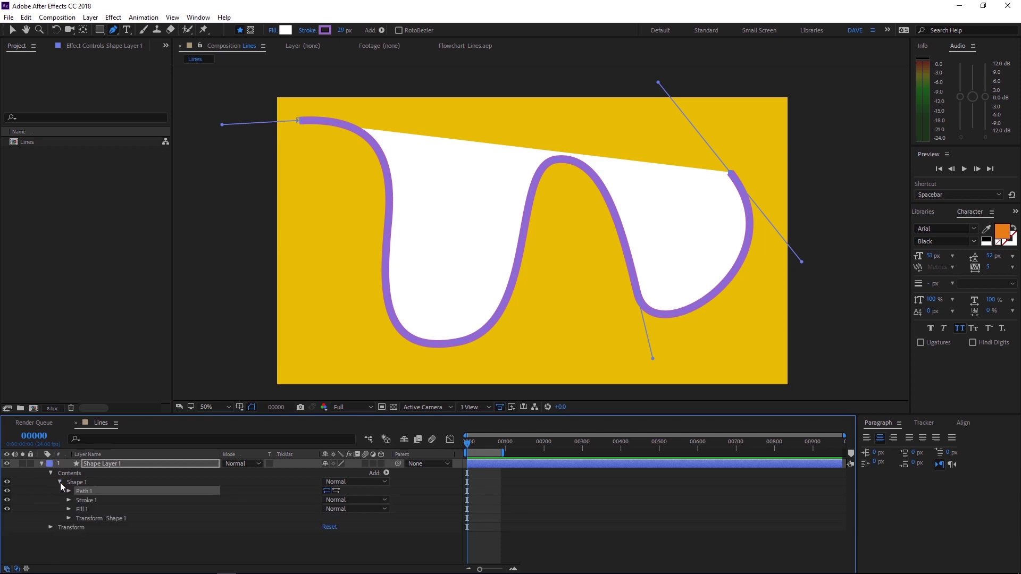
click(81, 509)
key(Delete)
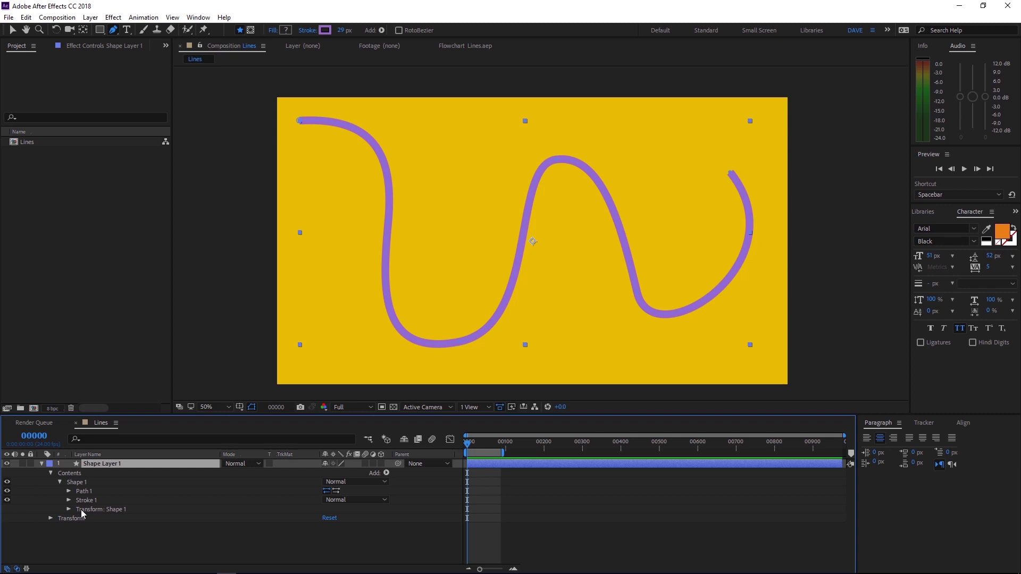
Set Stroke 1's Line Cap to Round Cap and hide the layer handles
click(68, 500)
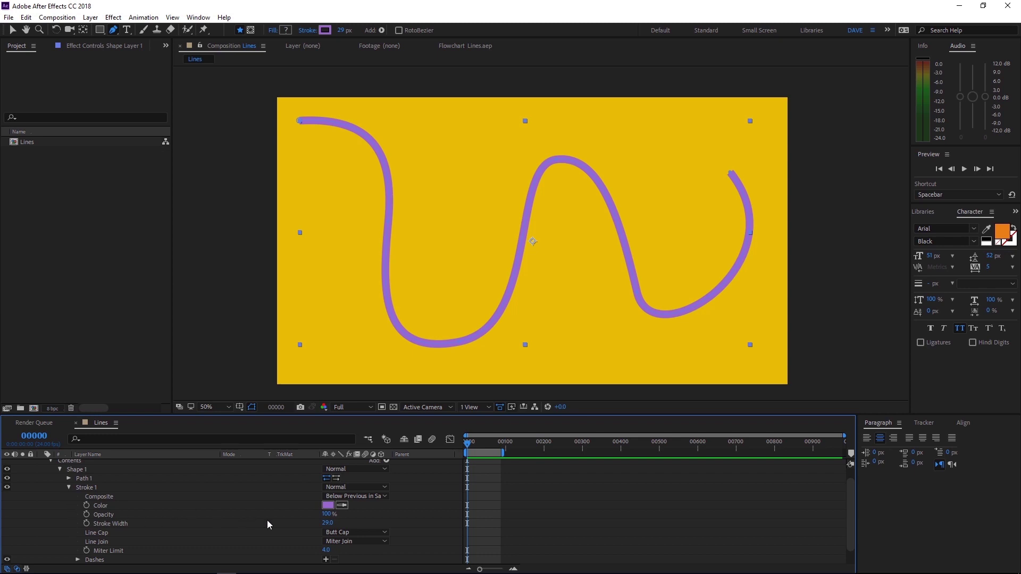
click(355, 532)
click(345, 511)
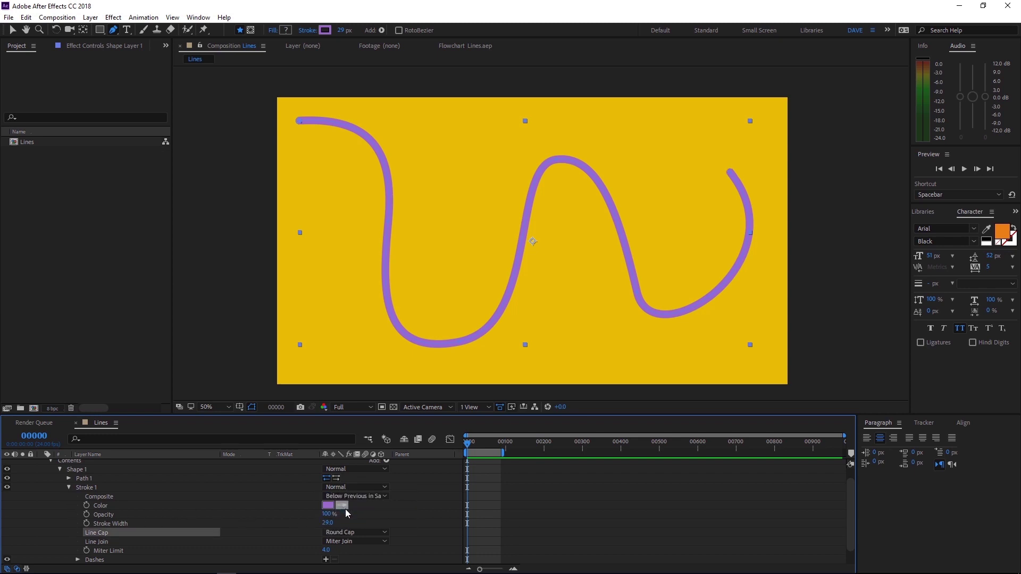
key(ctrl+shift+h)
key(ctrl+shift+h)
scroll(385, 495, up, 1)
Add a Trim Paths 1 operator to Shape 1 and reveal its Start, End and Offset properties
click(387, 472)
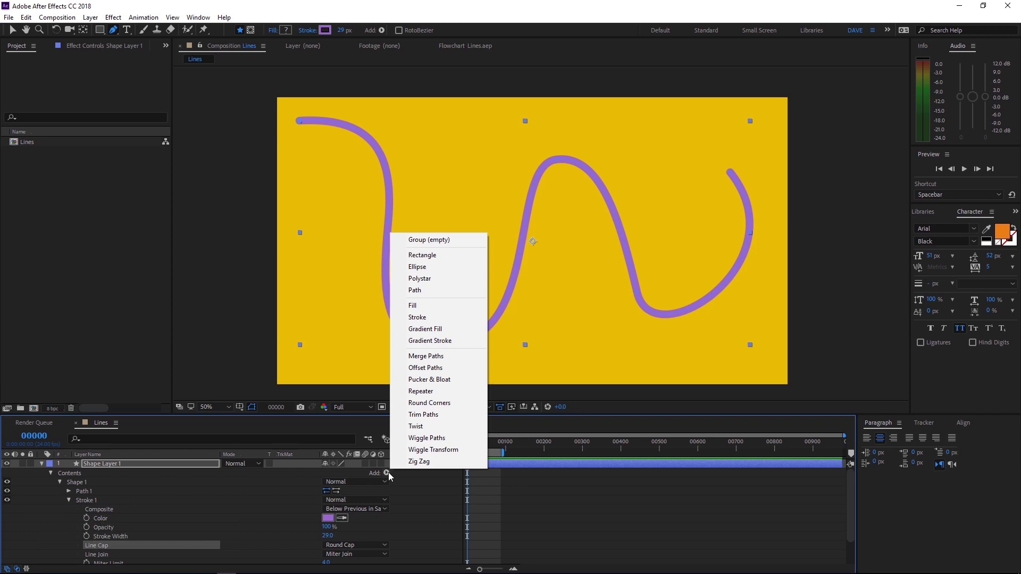
click(405, 414)
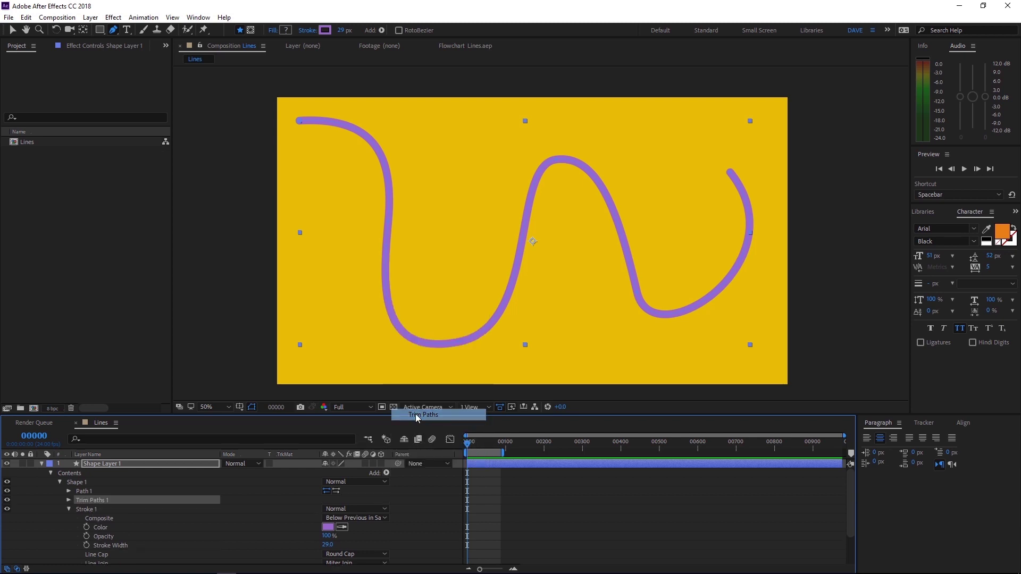
drag(405, 414, 413, 376)
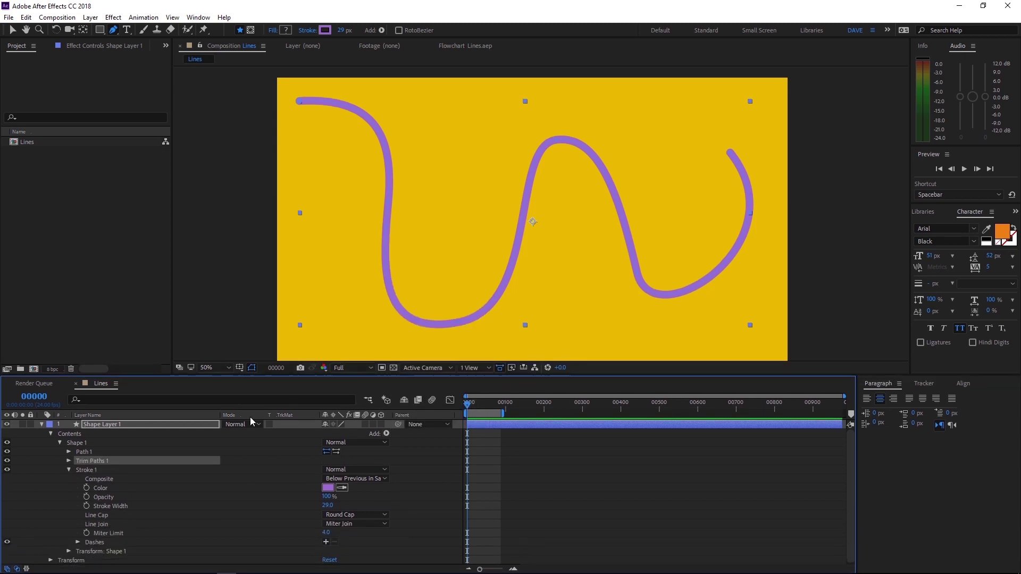
click(68, 461)
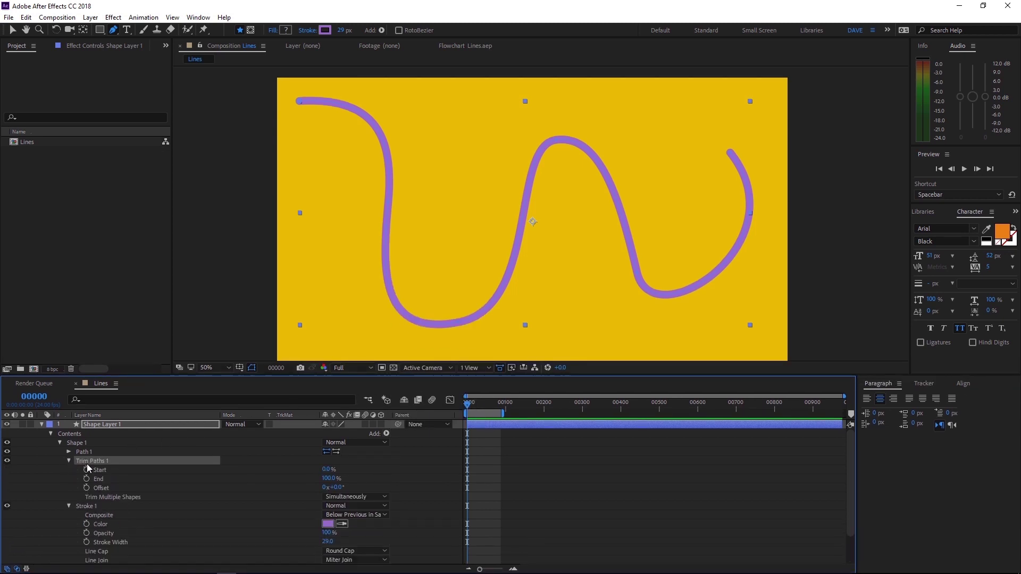
mouse_move(327, 469)
mouse_down()
mouse_move(385, 469)
mouse_move(277, 478)
mouse_move(331, 480)
mouse_up()
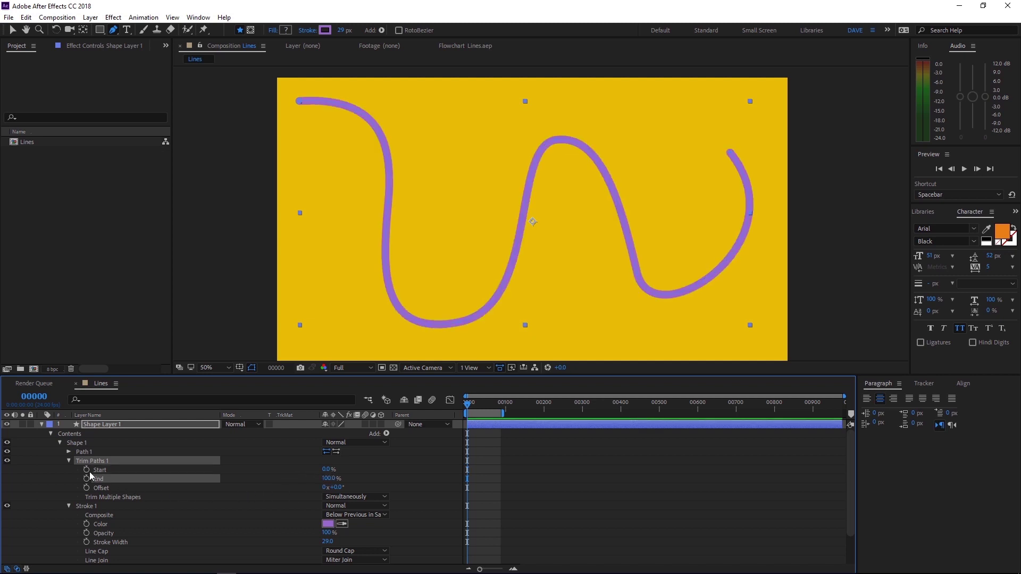
Keyframe Trim Paths Start and End from 0% at frame 0 to 100% at frame 65, then preview
click(86, 470)
click(86, 479)
drag(327, 478, 264, 485)
drag(471, 409, 493, 409)
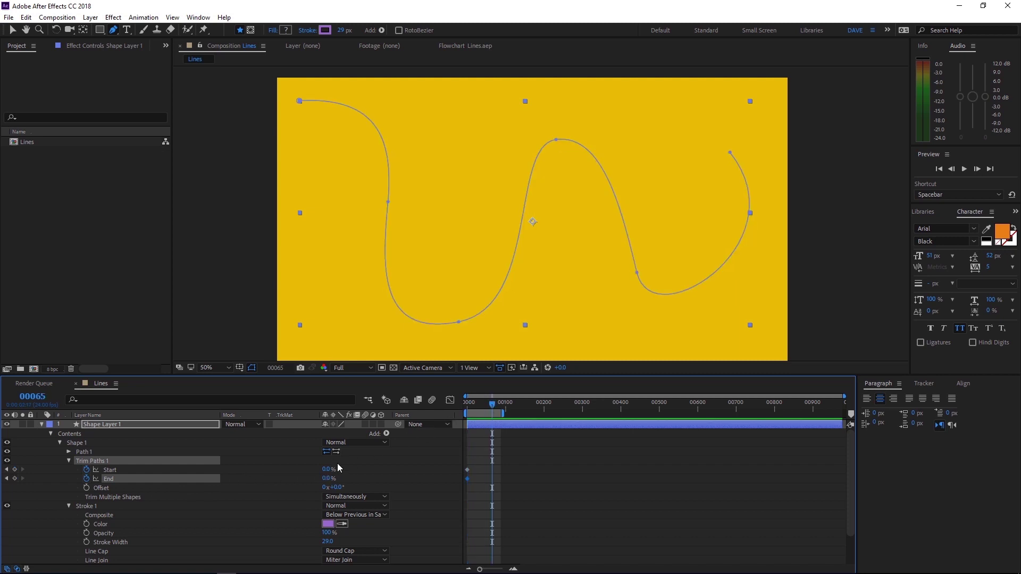
drag(328, 469, 394, 469)
drag(327, 479, 399, 478)
drag(492, 407, 448, 409)
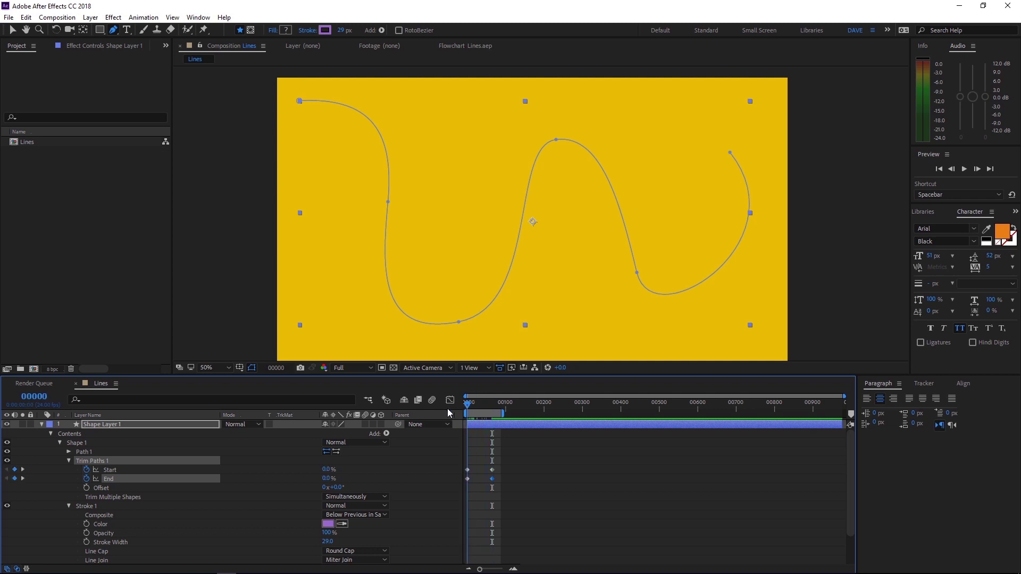
key(space)
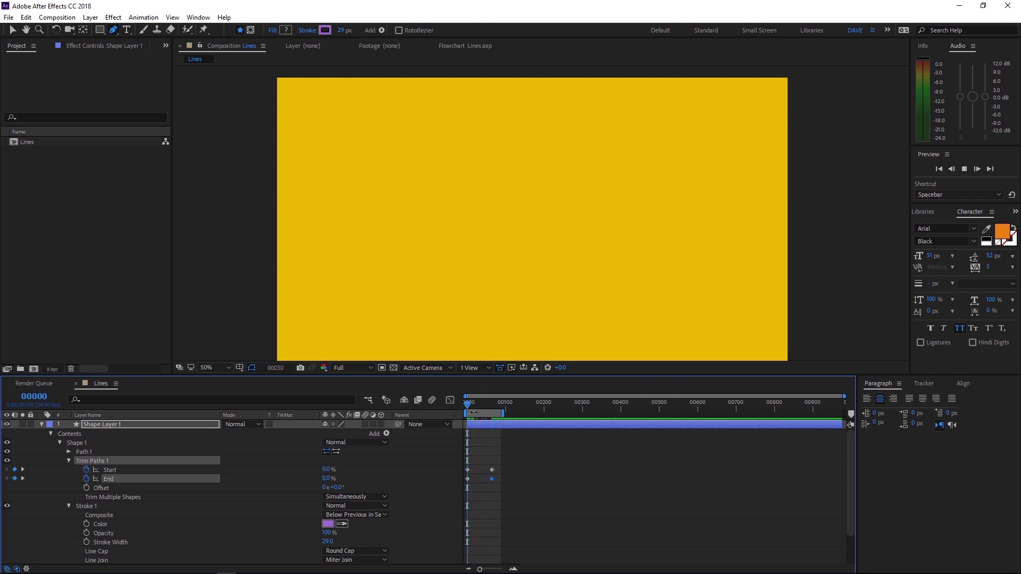
key(space)
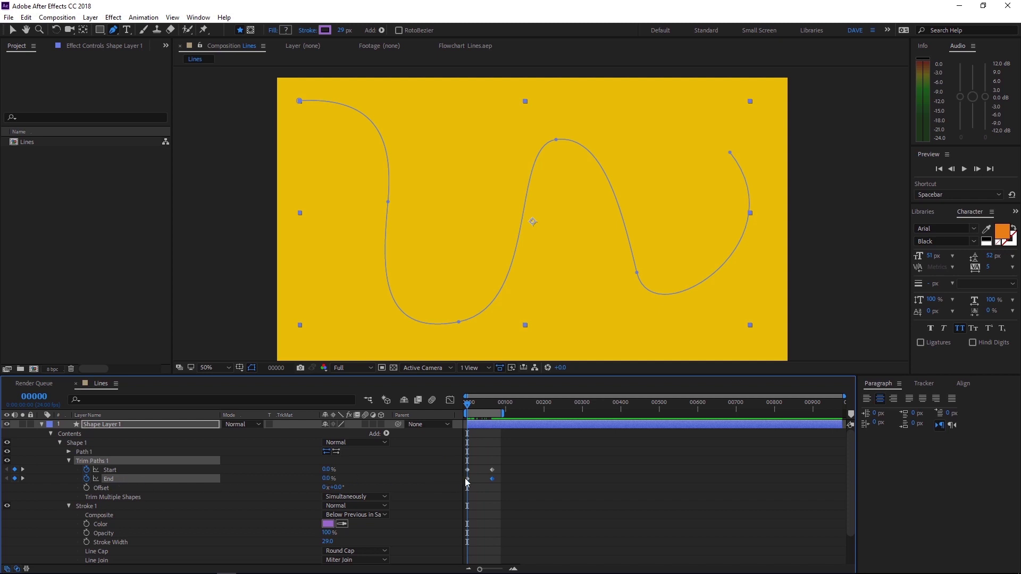
Delay End's first keyframe past frame 17, ease all Start and End keyframes, and preview
drag(467, 478, 475, 482)
key(space)
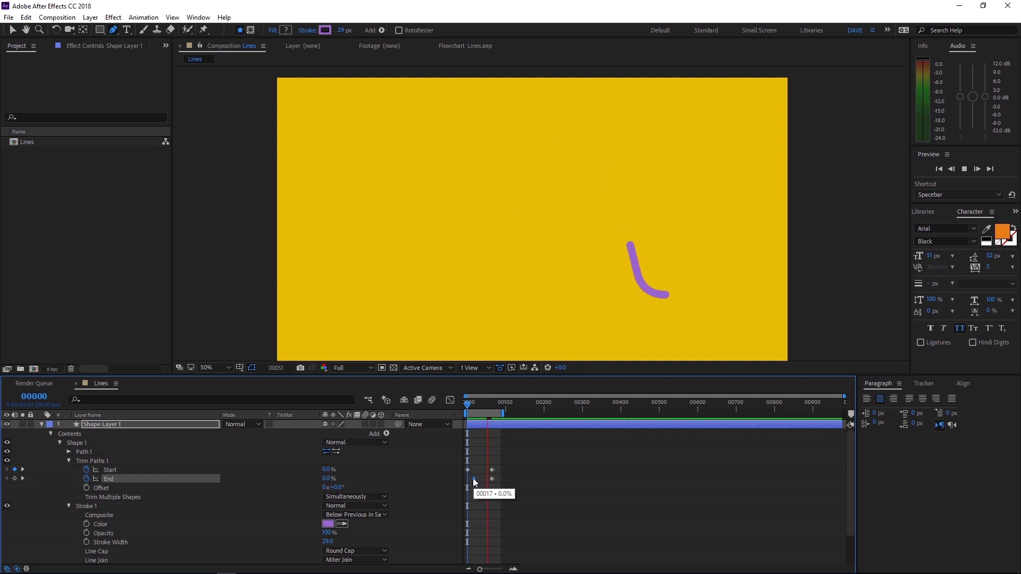
key(space)
drag(475, 482, 482, 481)
key(space)
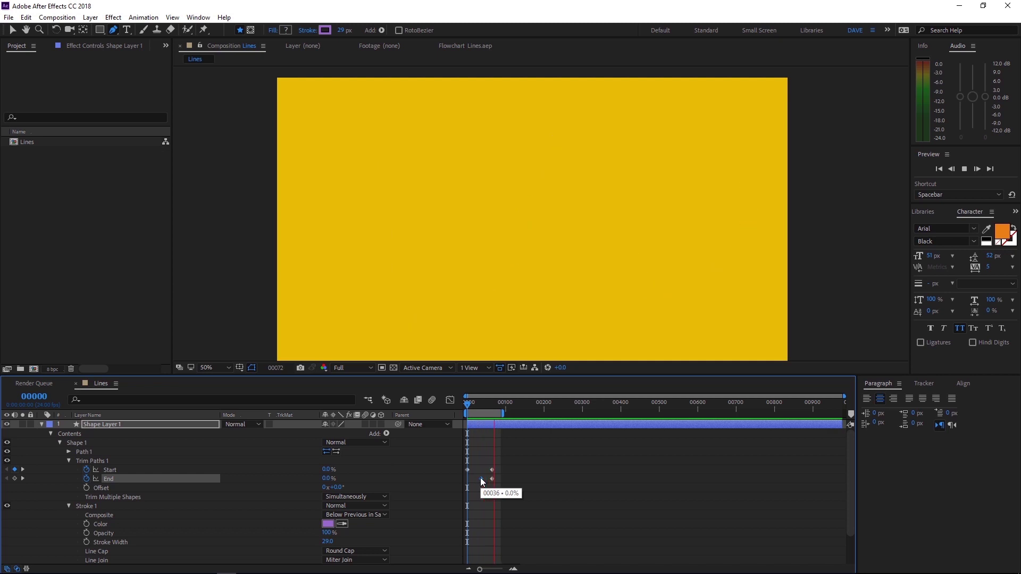
key(space)
drag(485, 478, 461, 484)
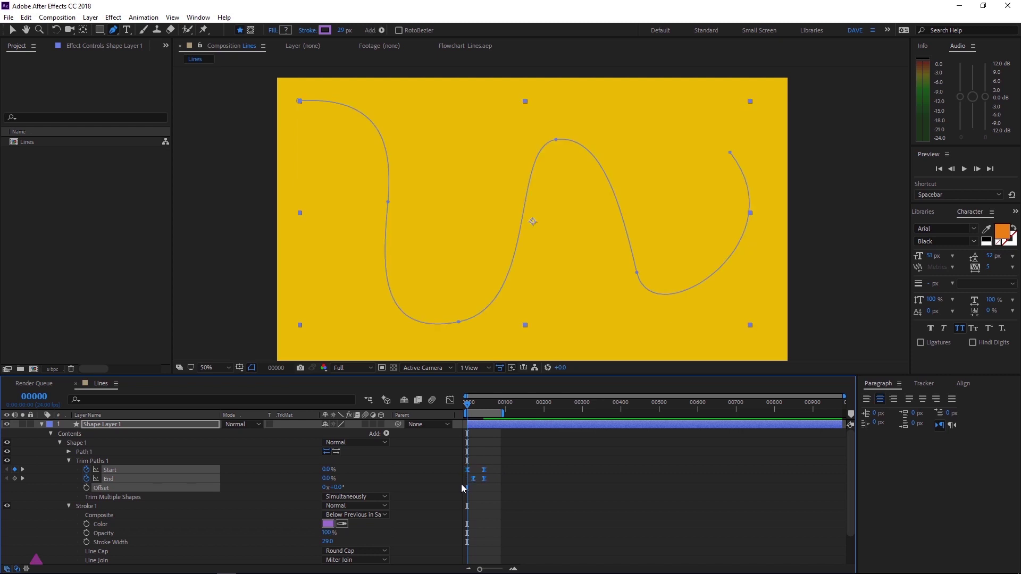
key(space)
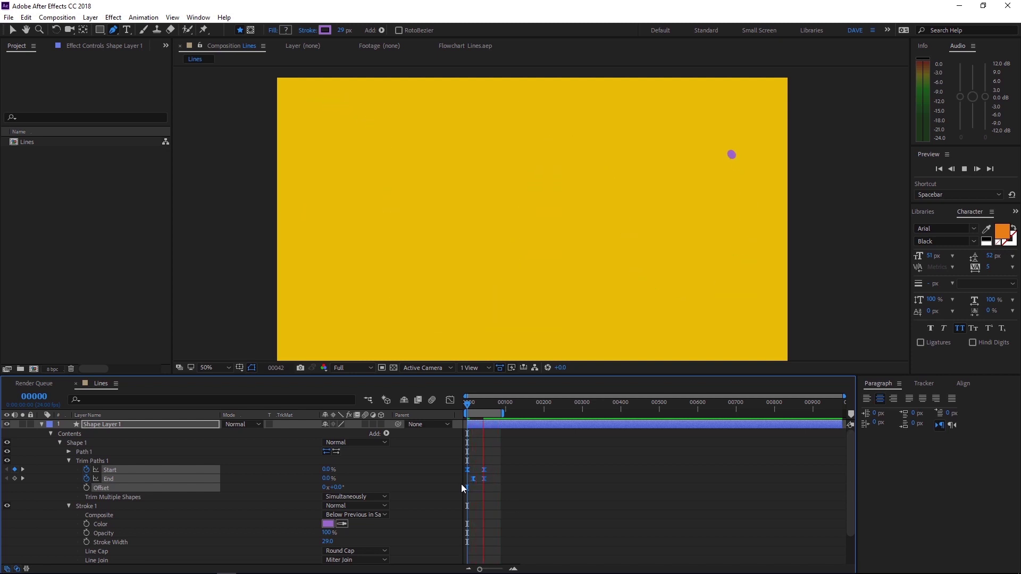
key(space)
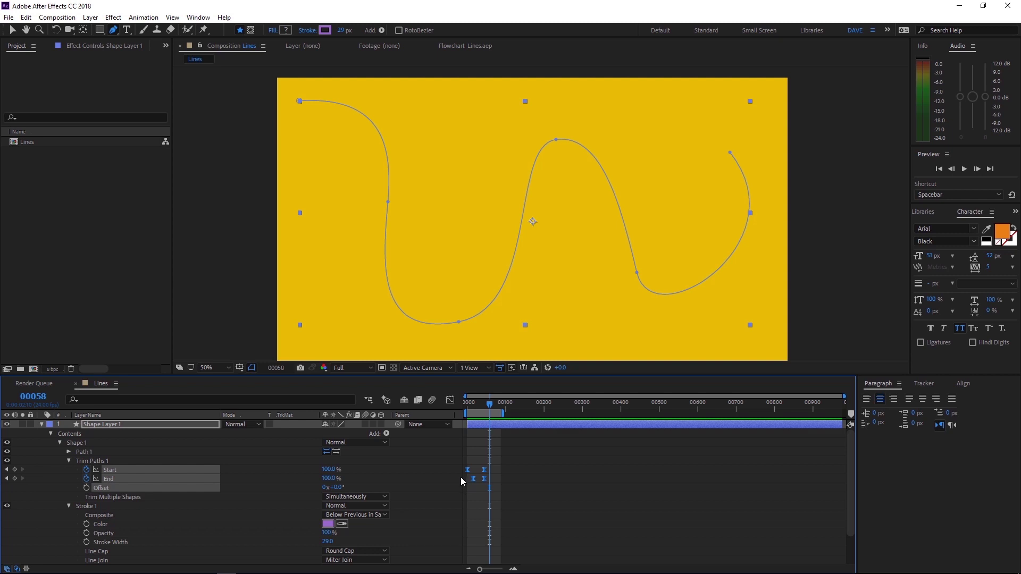
Add a dash to Stroke 1's Dashes, set Dash to 49, and preview the dashed draw-on
scroll(266, 496, down, 3)
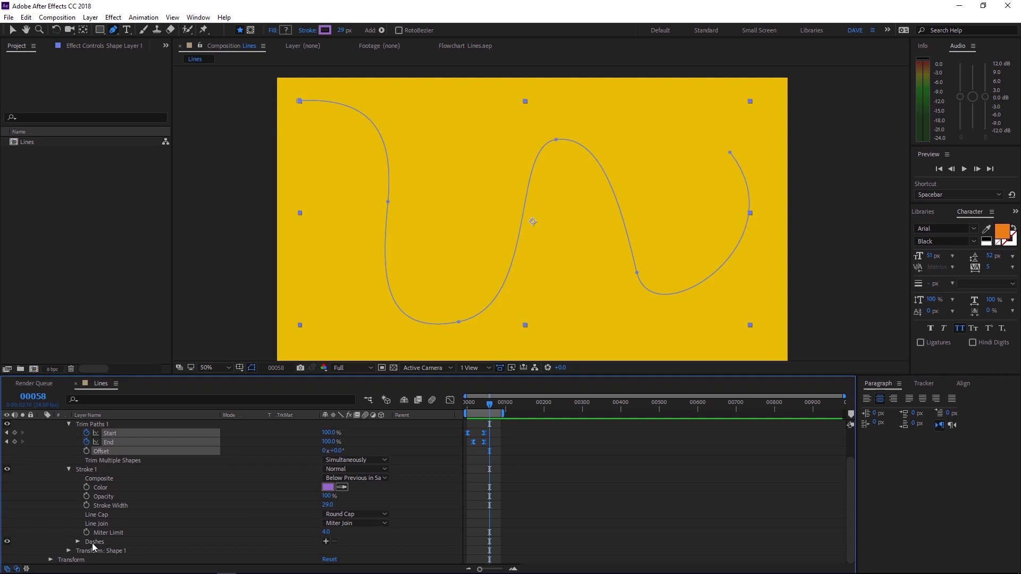
click(326, 541)
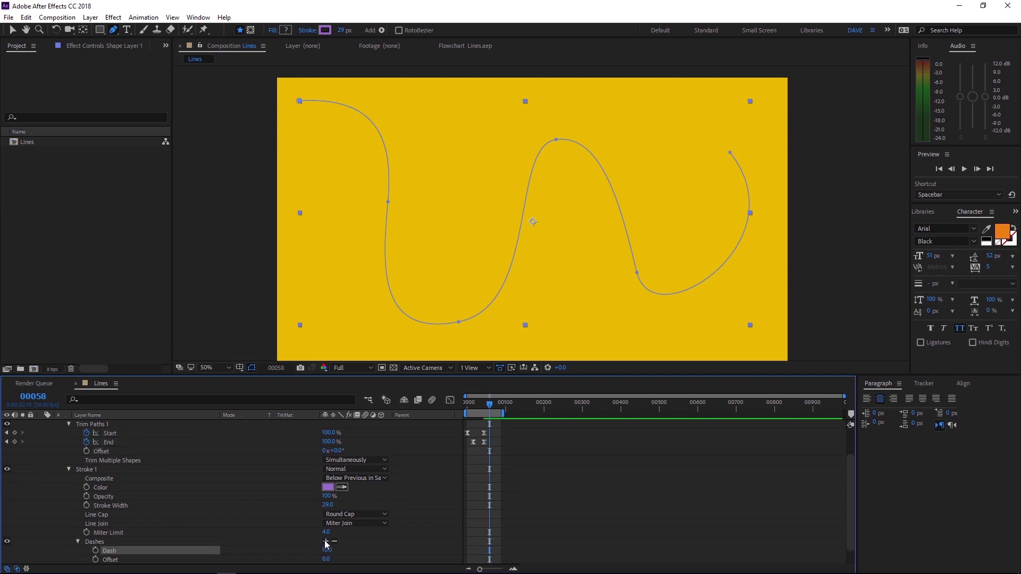
drag(483, 408, 479, 410)
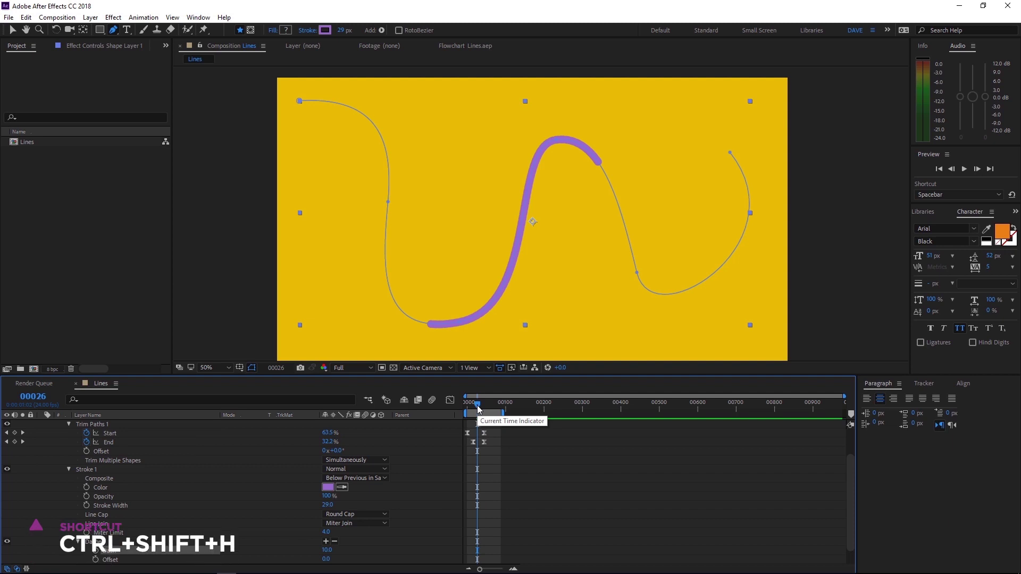
key(ctrl+shift+h)
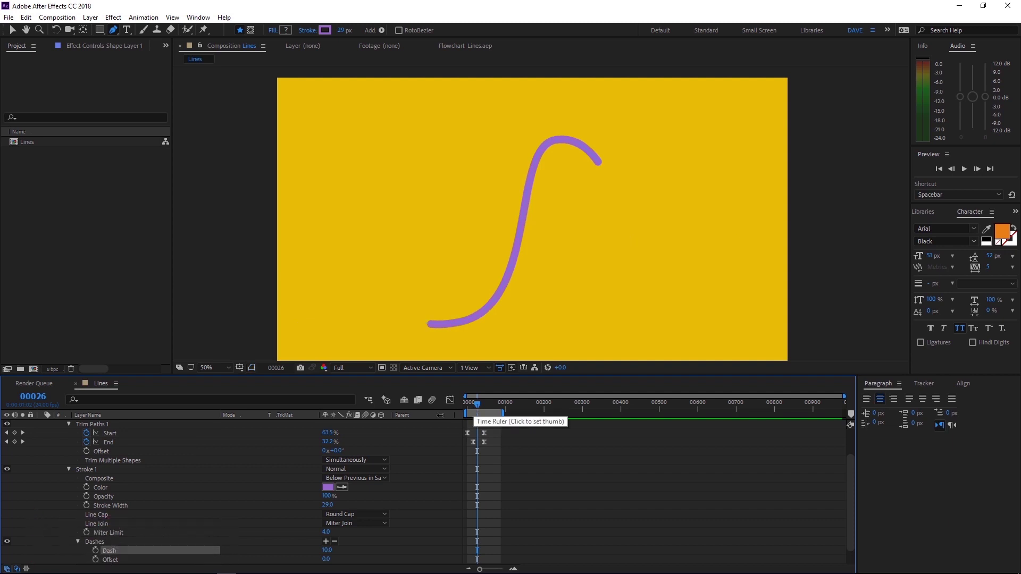
drag(327, 551, 347, 549)
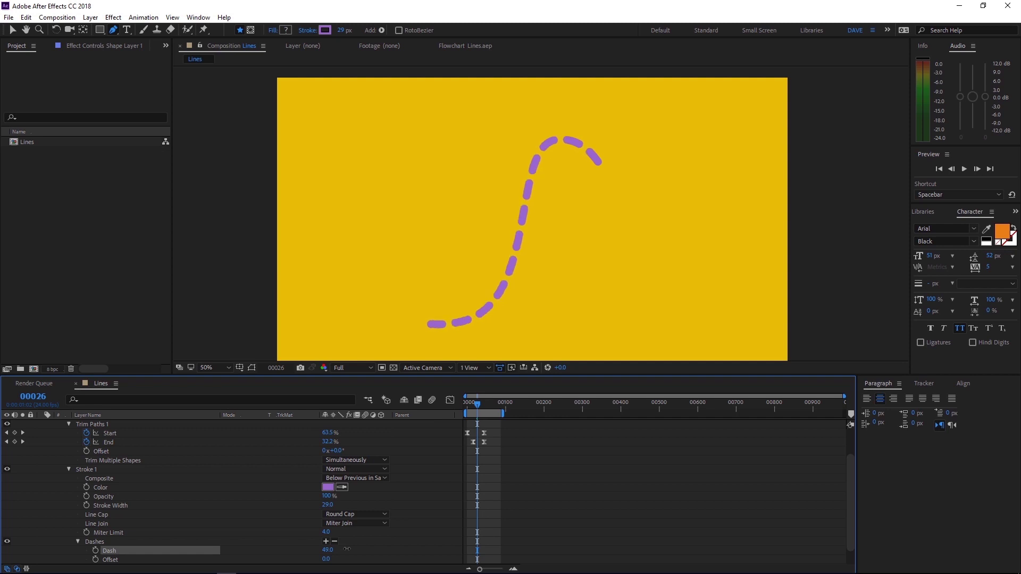
key(space)
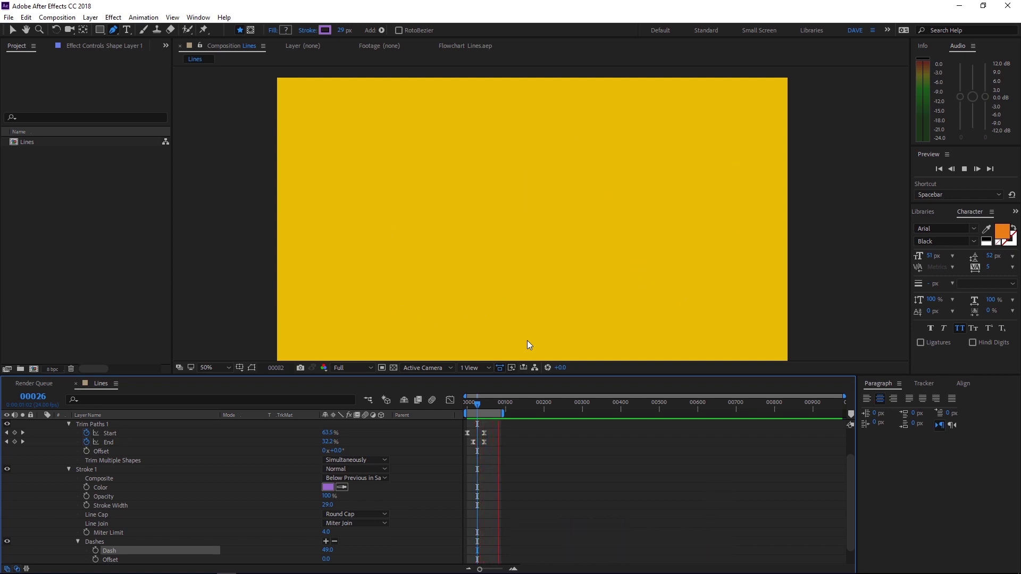
key(space)
mouse_move(494, 404)
mouse_down()
mouse_move(458, 406)
mouse_move(475, 406)
mouse_up()
Duplicate the dashed Shape Layer 1 with Ctrl+D, creating Shape Layer 2
scroll(431, 510, up, 1)
scroll(430, 510, up, 1)
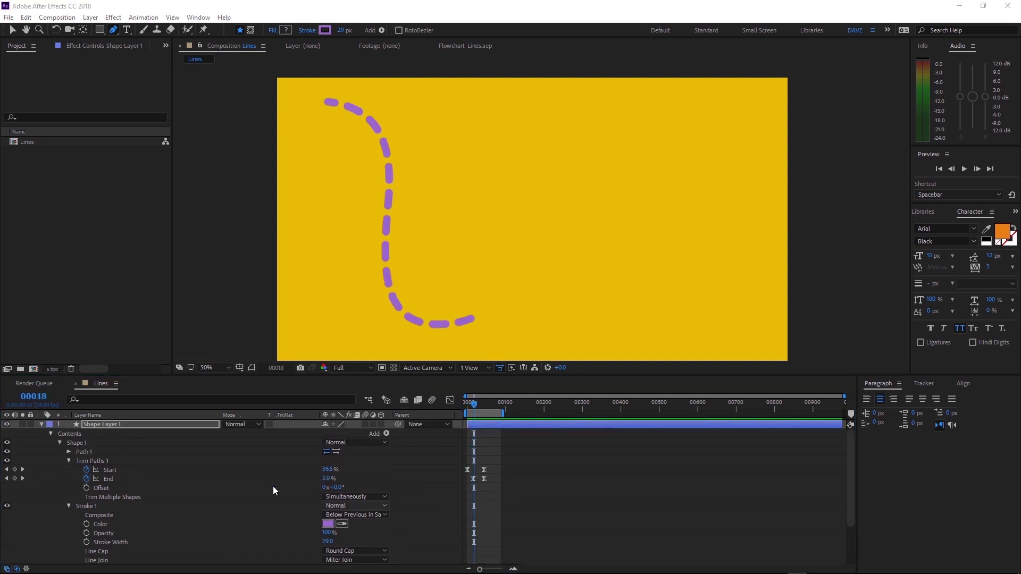
click(101, 424)
key(ctrl+d)
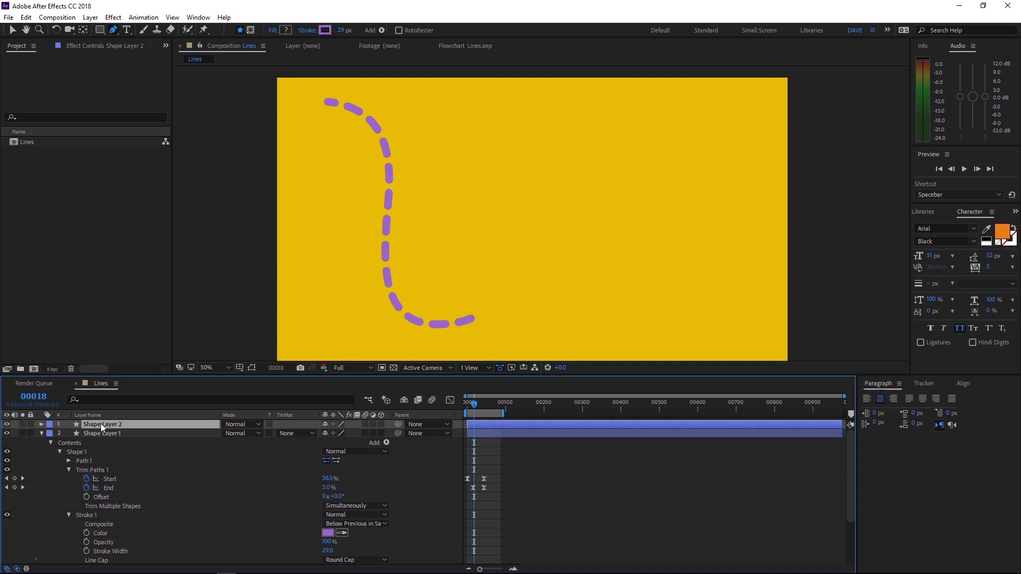
Remove the dash from Shape Layer 2's Stroke 1 so the copy draws a solid line
click(42, 424)
click(50, 434)
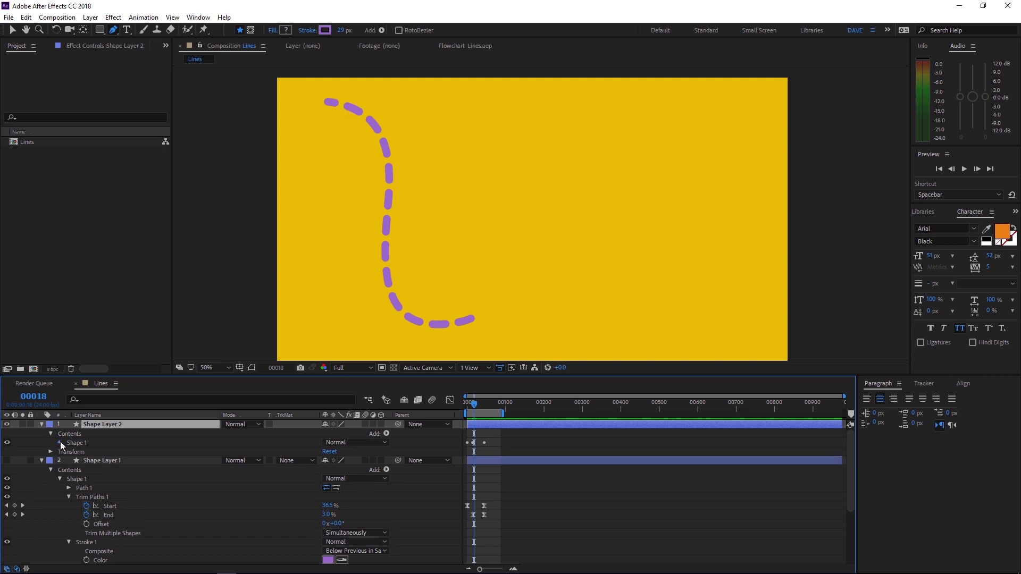
click(59, 442)
click(69, 470)
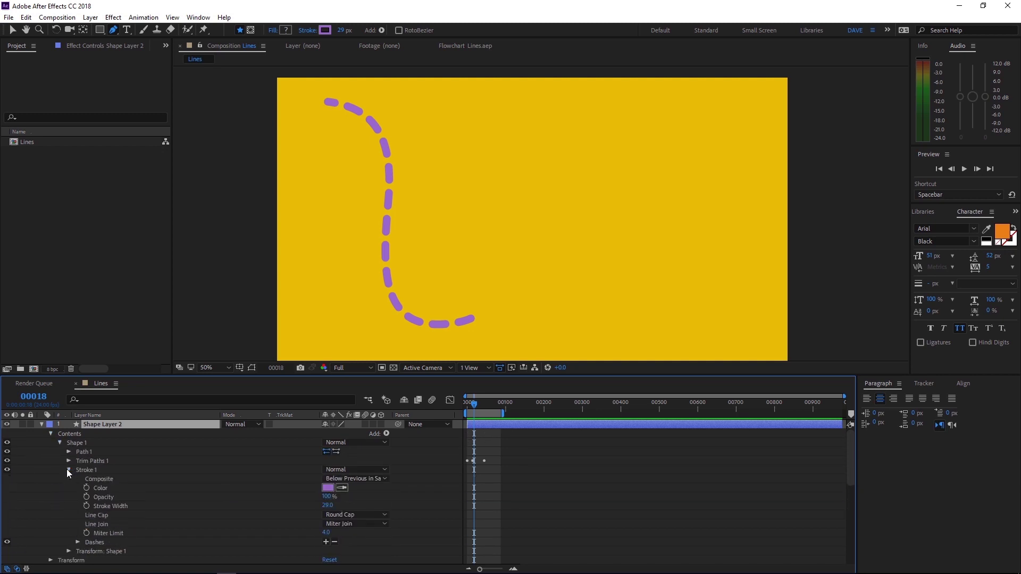
click(334, 542)
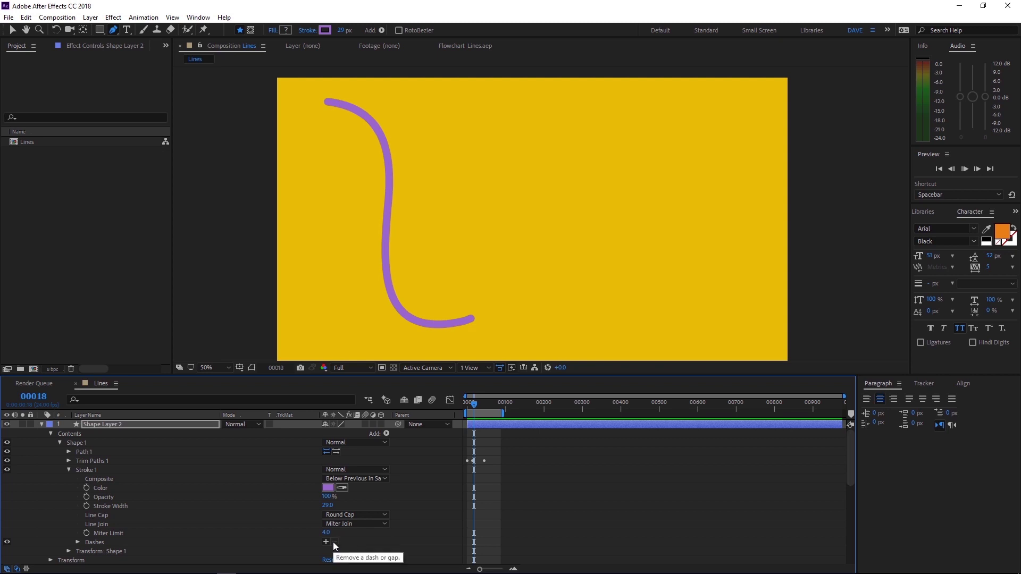
key(space)
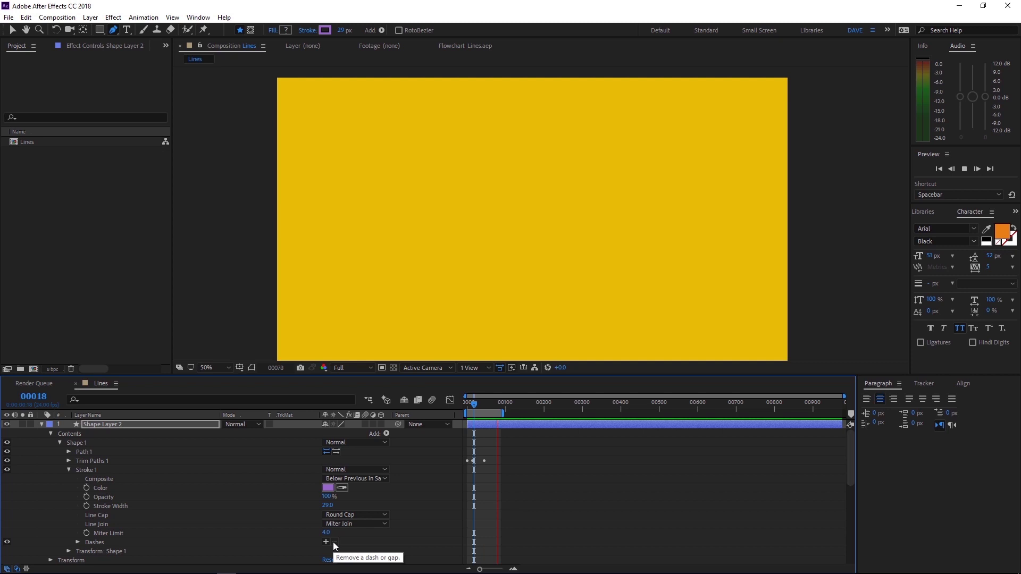
key(space)
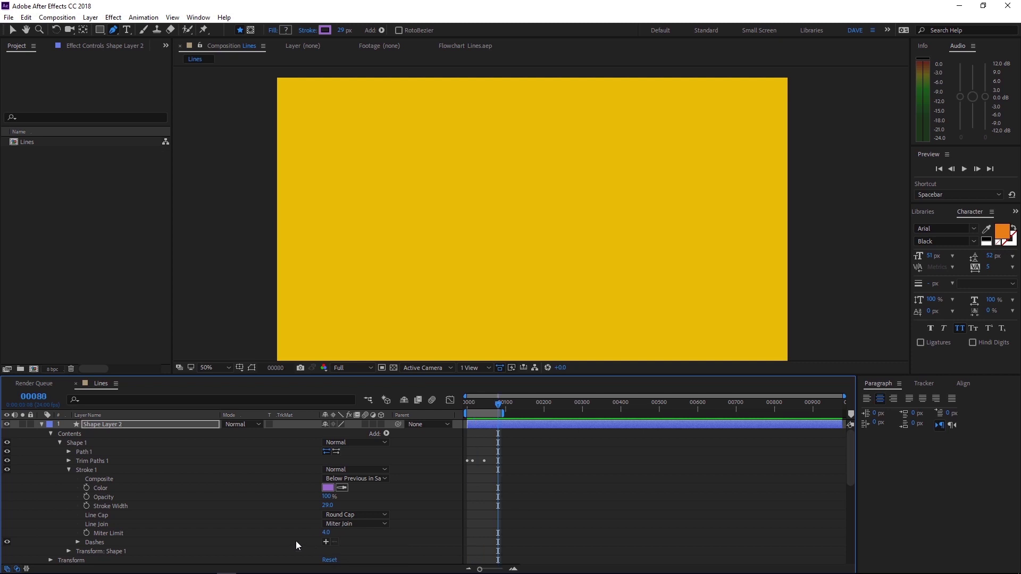
Hide the solid copy layer and keep the dashed layer visible
click(41, 424)
click(7, 425)
click(6, 433)
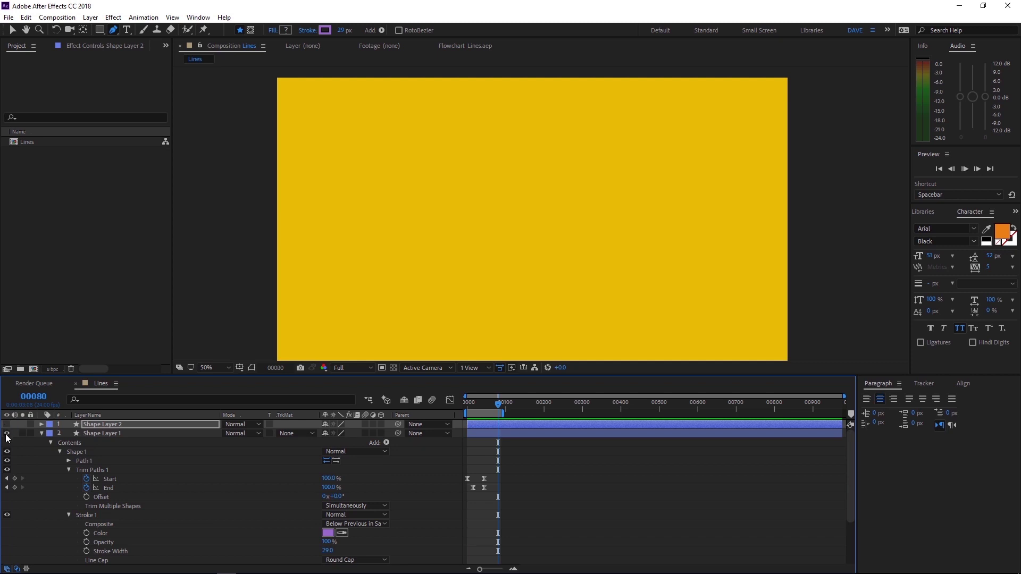
Delete Shape Layer 1's Trim Paths Start and End keyframes, leaving Start 0% and End 100%
key(space)
click(478, 408)
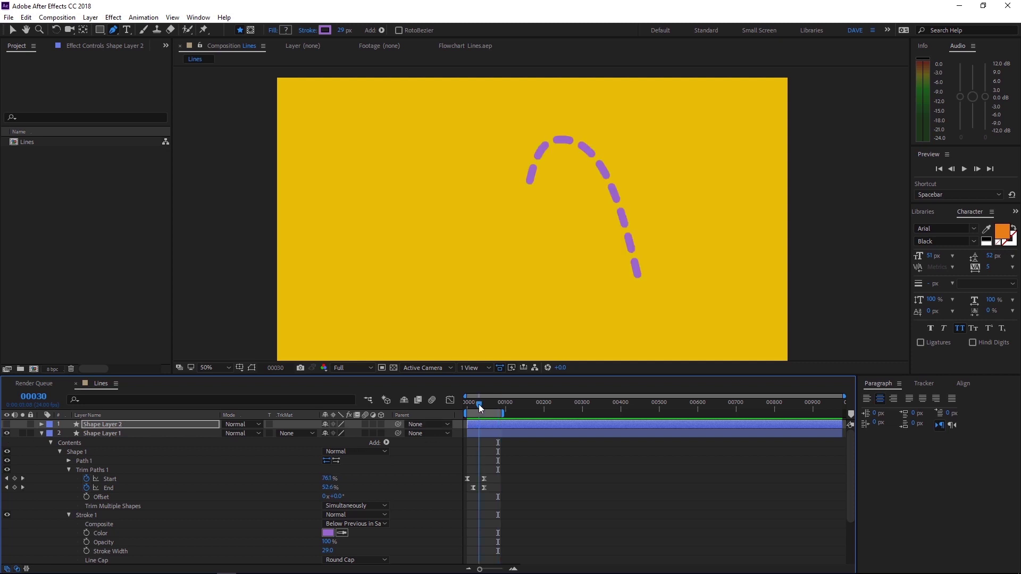
click(87, 478)
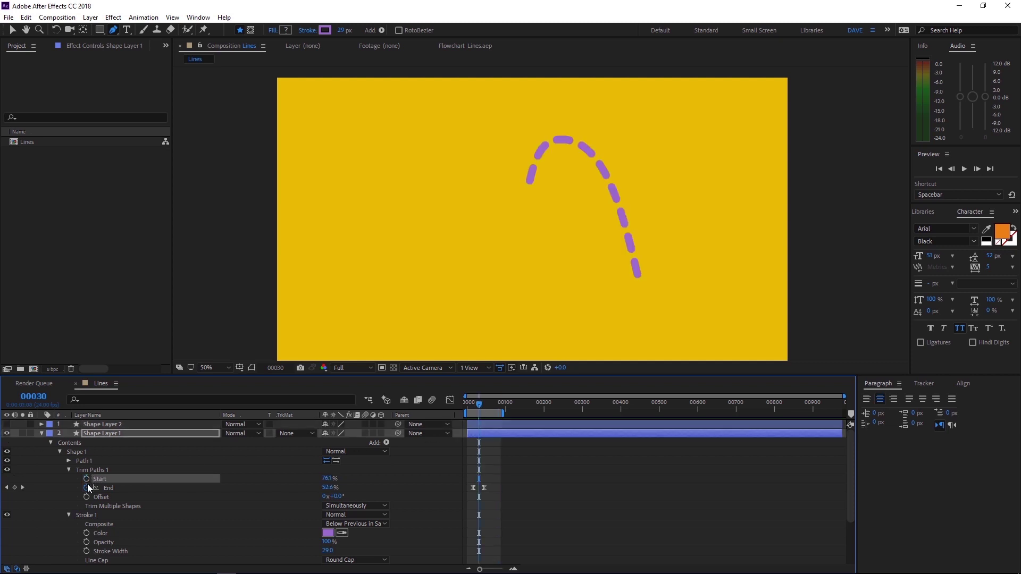
click(87, 488)
drag(314, 479, 383, 487)
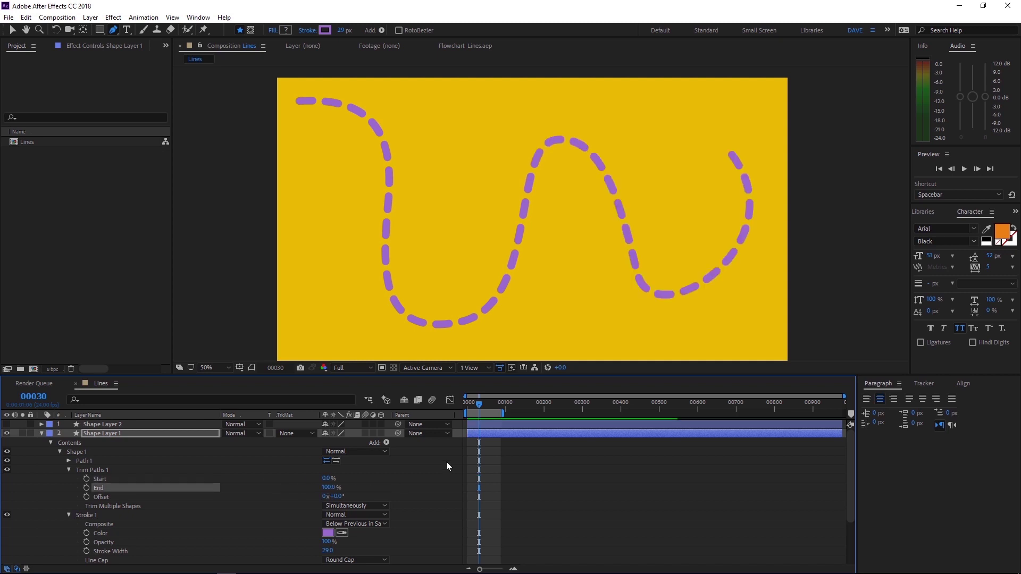
mouse_move(479, 407)
mouse_down()
mouse_move(498, 406)
mouse_move(463, 407)
mouse_move(480, 408)
mouse_up()
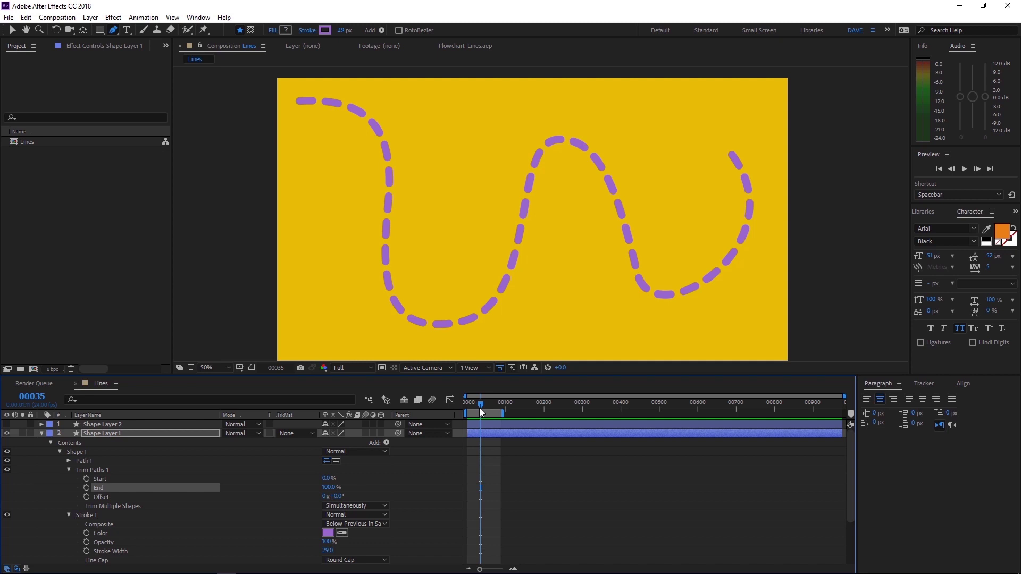
Set Shape Layer 1's track matte to Alpha Matte "Shape Layer 2" and preview the reveal
click(300, 438)
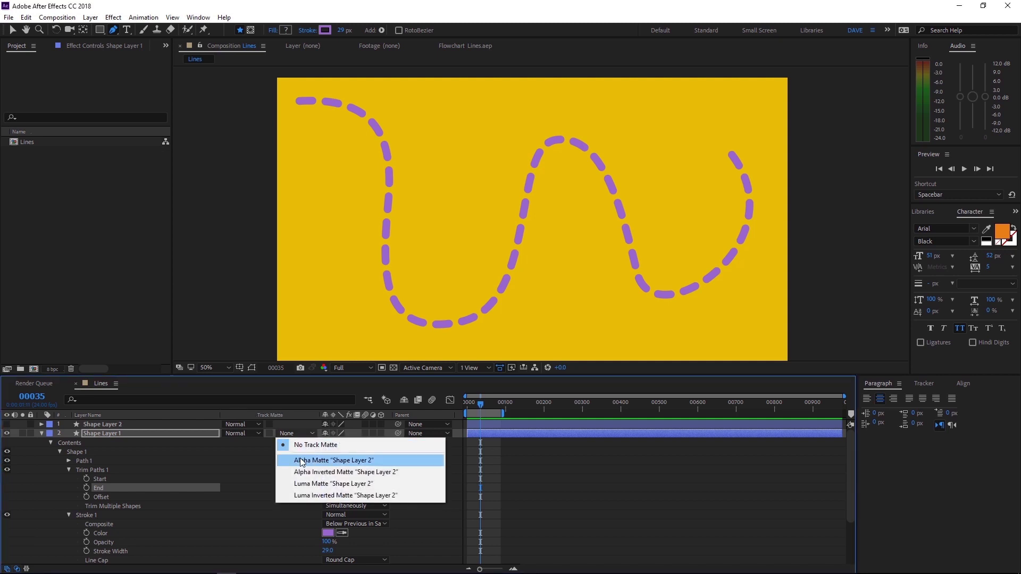
click(300, 459)
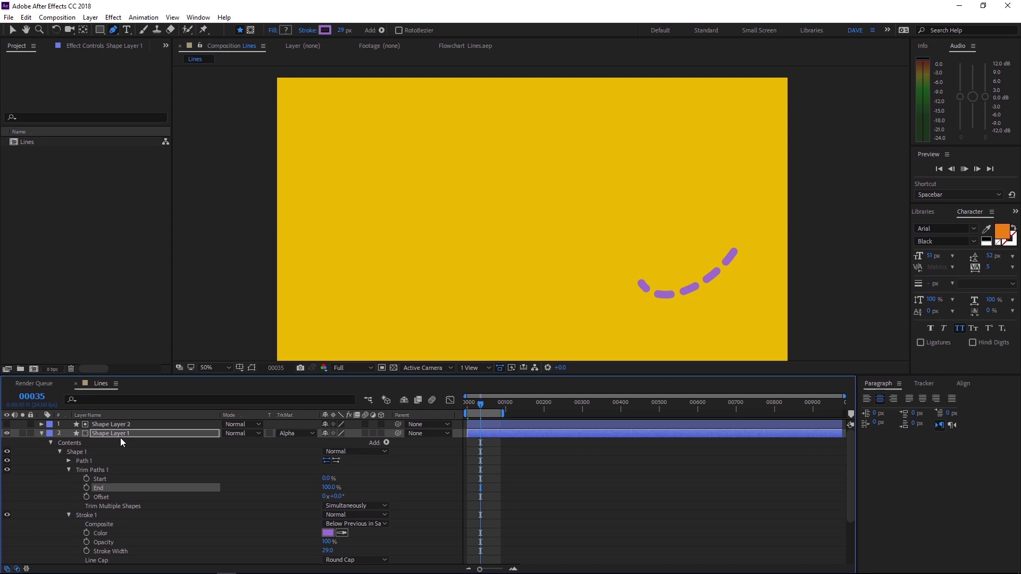
key(space)
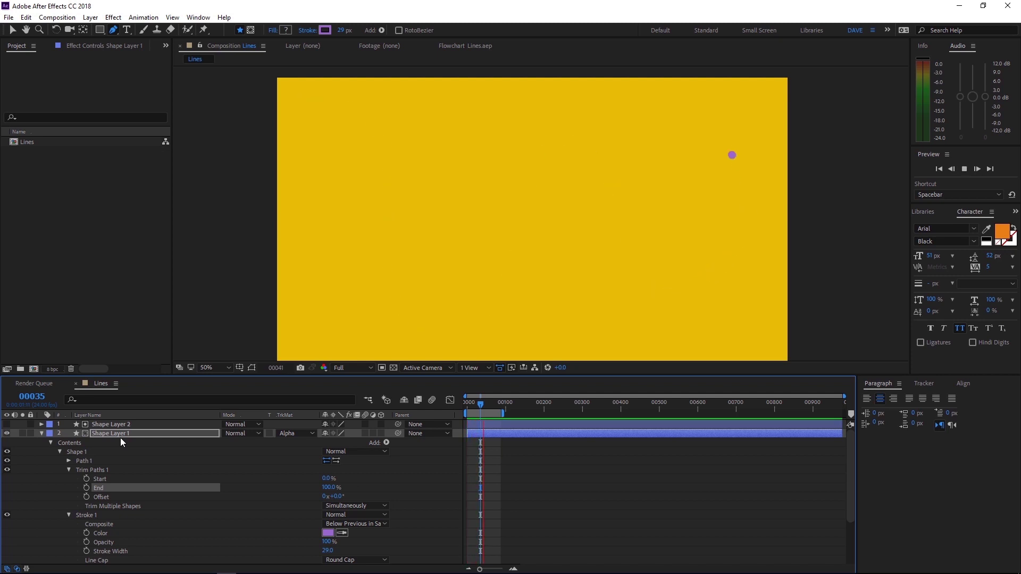
key(space)
Rename the dashed layer to 'Dashed' and the top solid layer to 'Line'
click(110, 433)
key(Return)
text(Dashed)
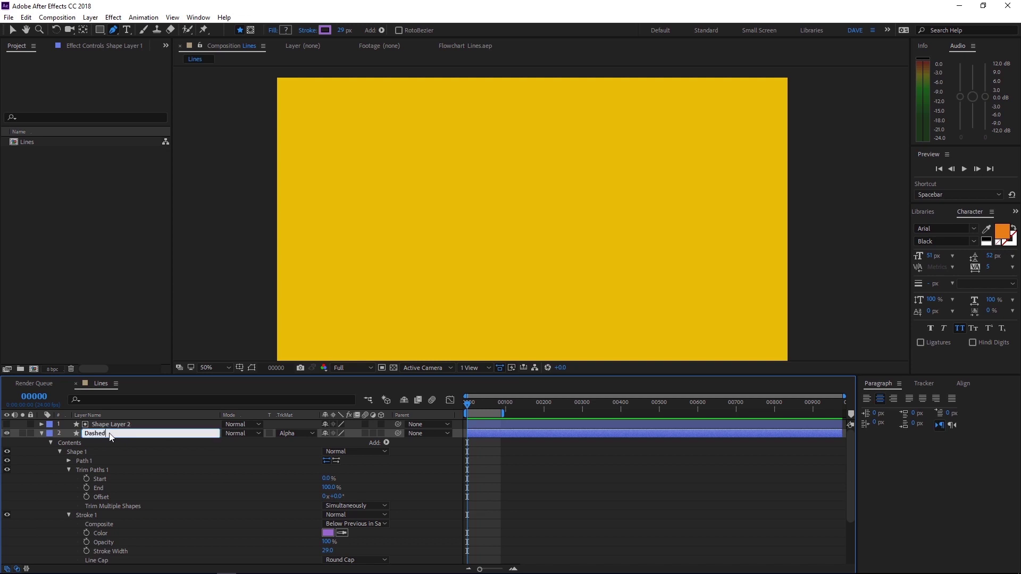
key(Return)
click(94, 423)
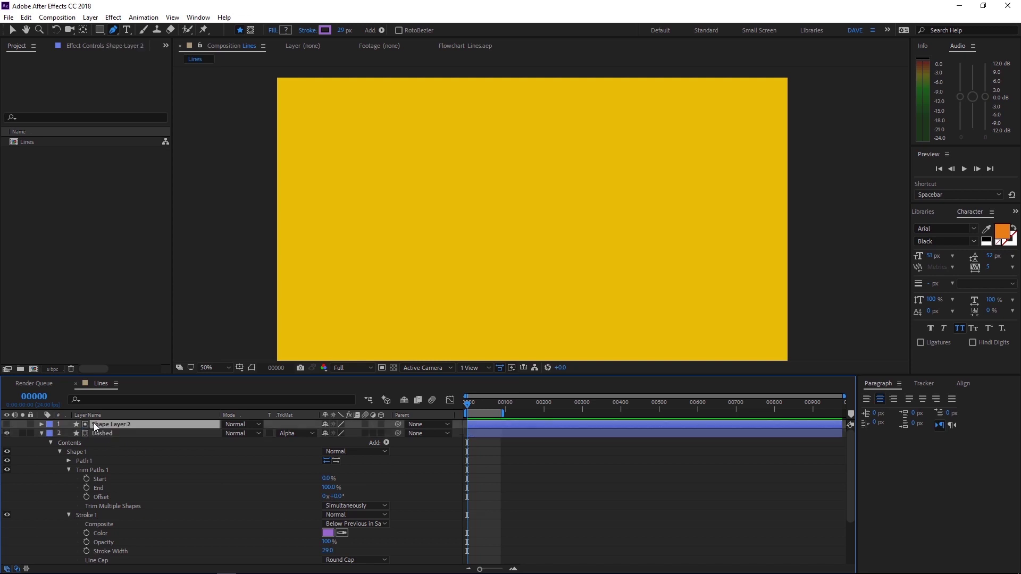
key(Return)
text(Line)
key(Return)
key(Return)
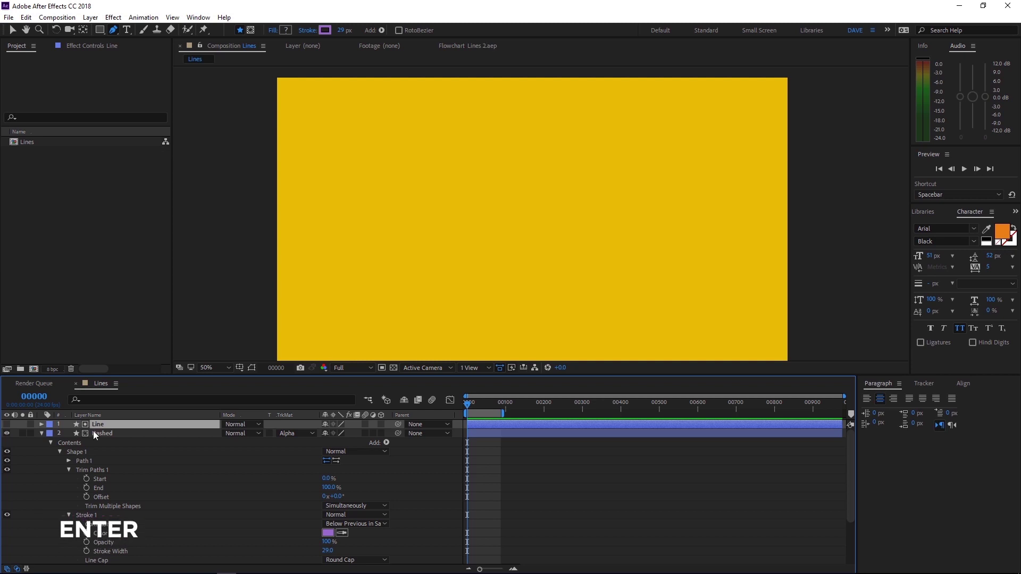
Reshape the Dashed layer's curve by moving two path vertices, then preview the dashes from frame 24
click(93, 432)
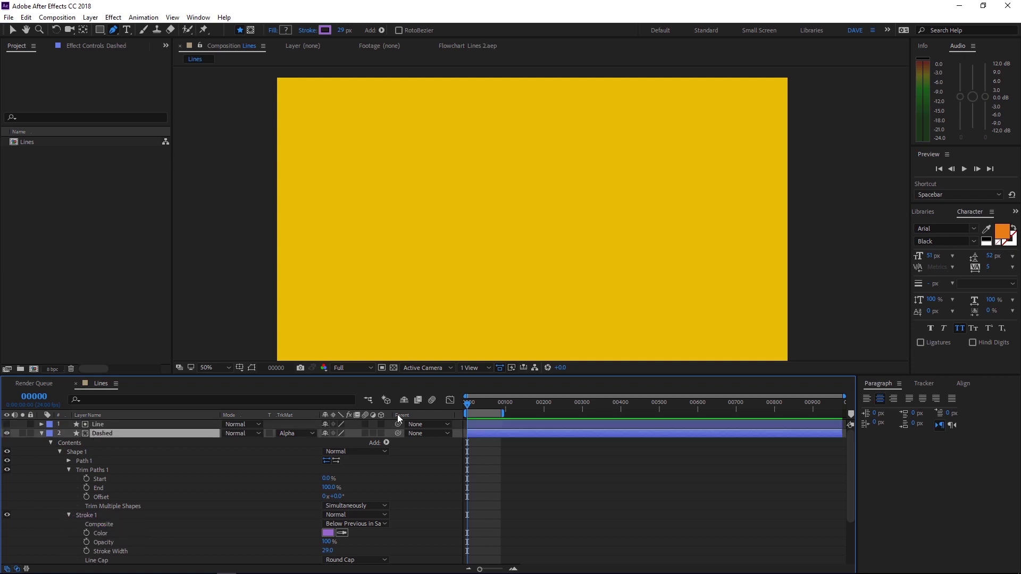
drag(470, 403, 477, 403)
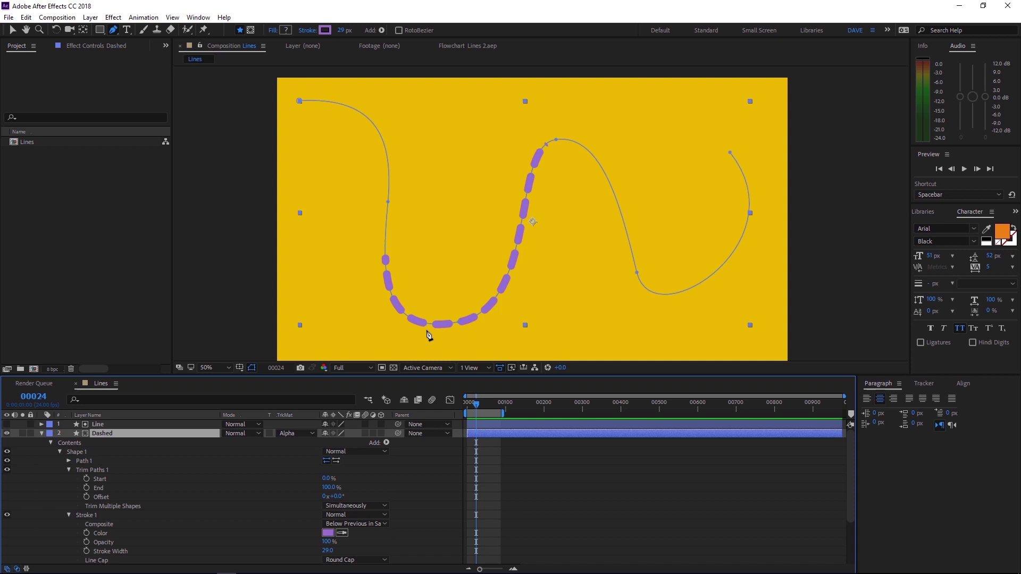
drag(388, 203, 428, 179)
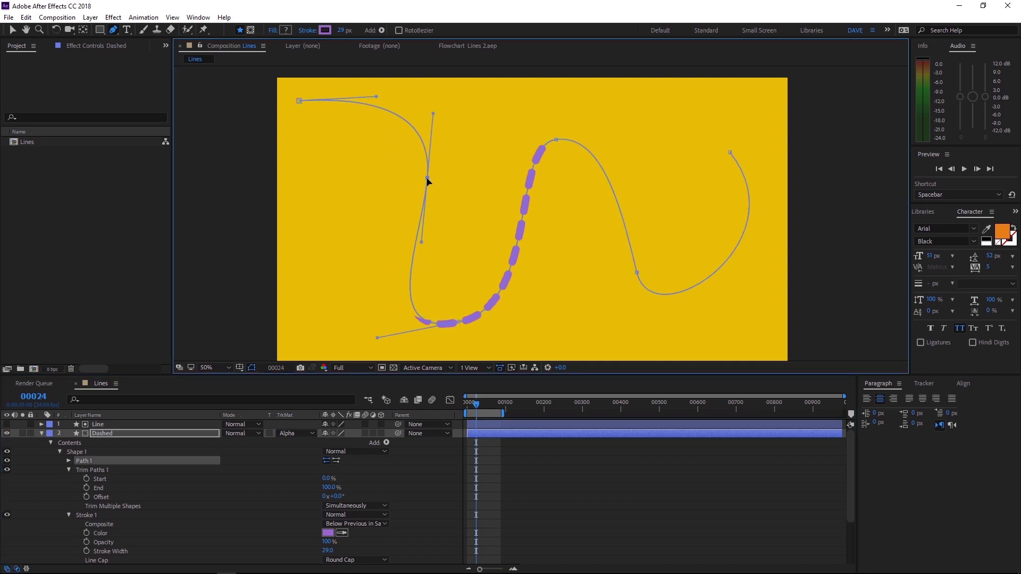
drag(558, 143, 558, 166)
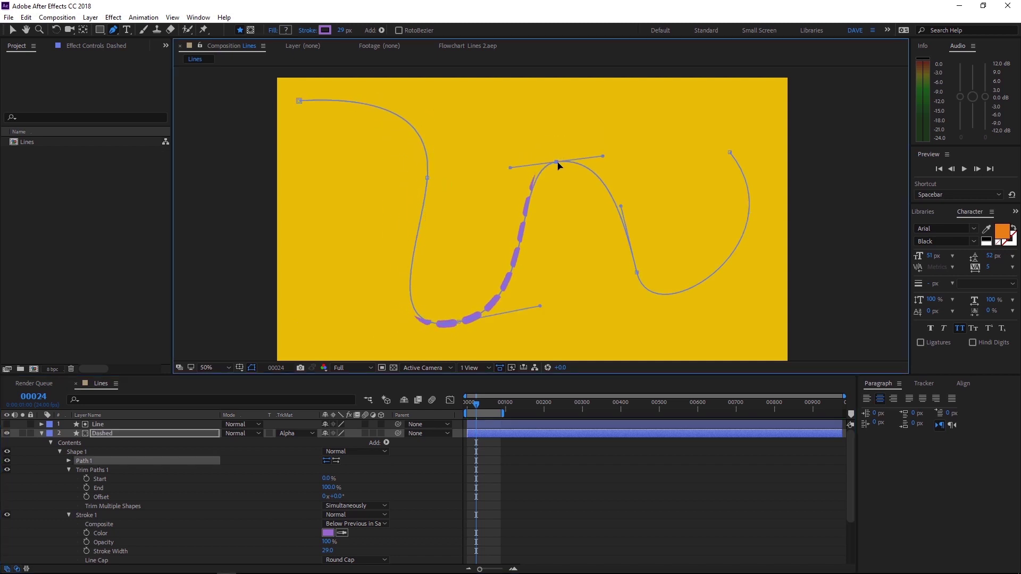
key(space)
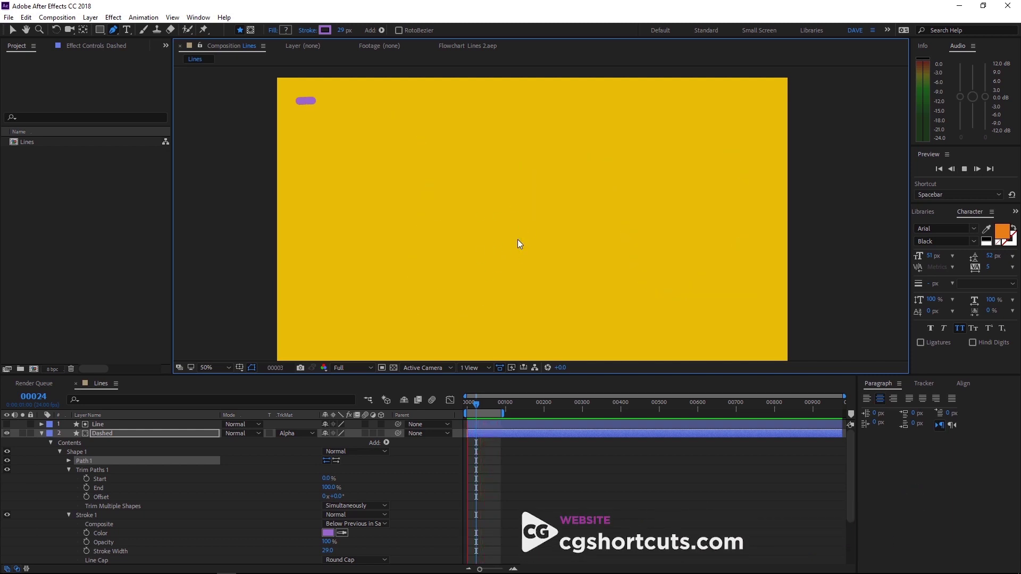
key(space)
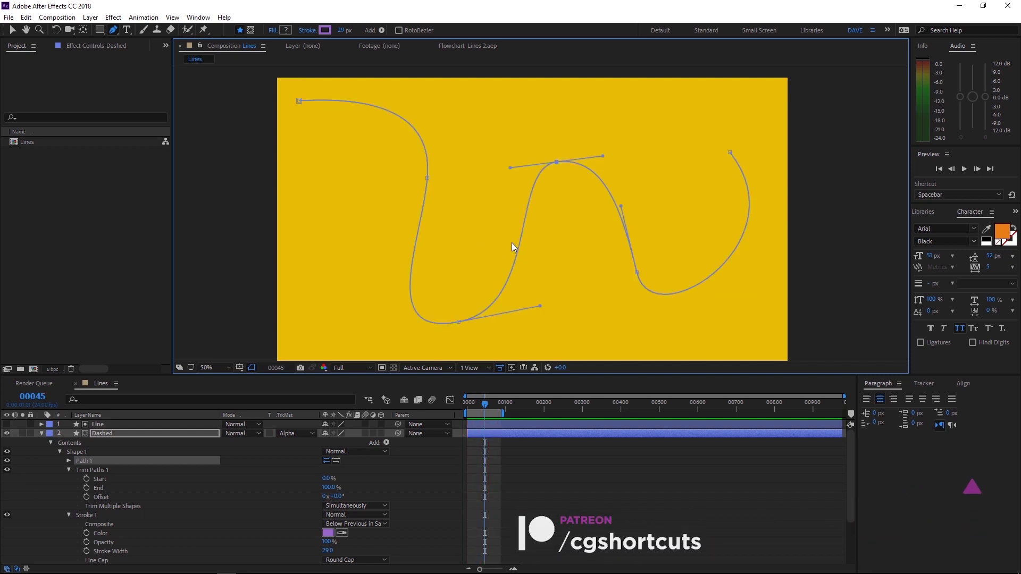
key(space)
key(space)
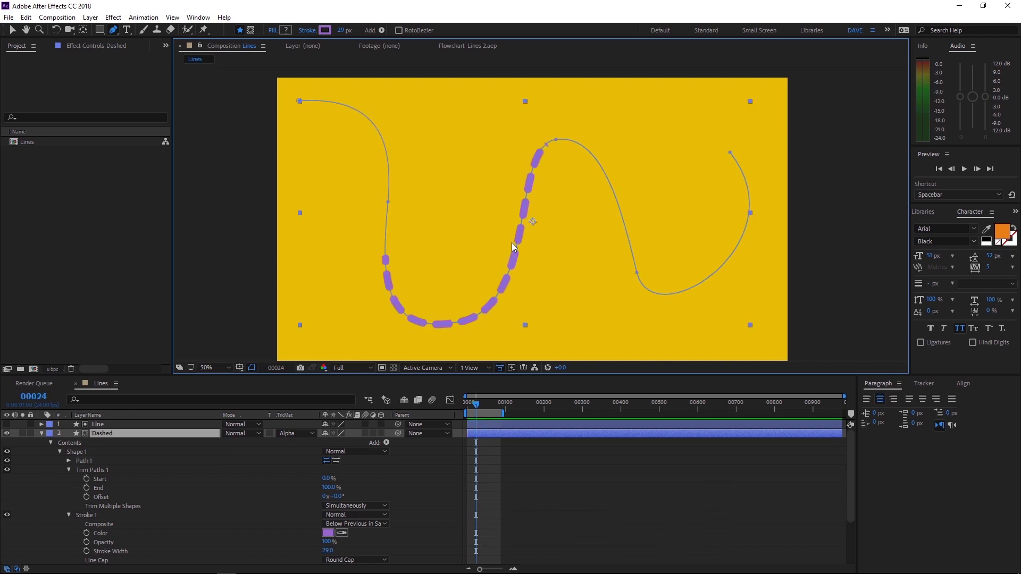
key(space)
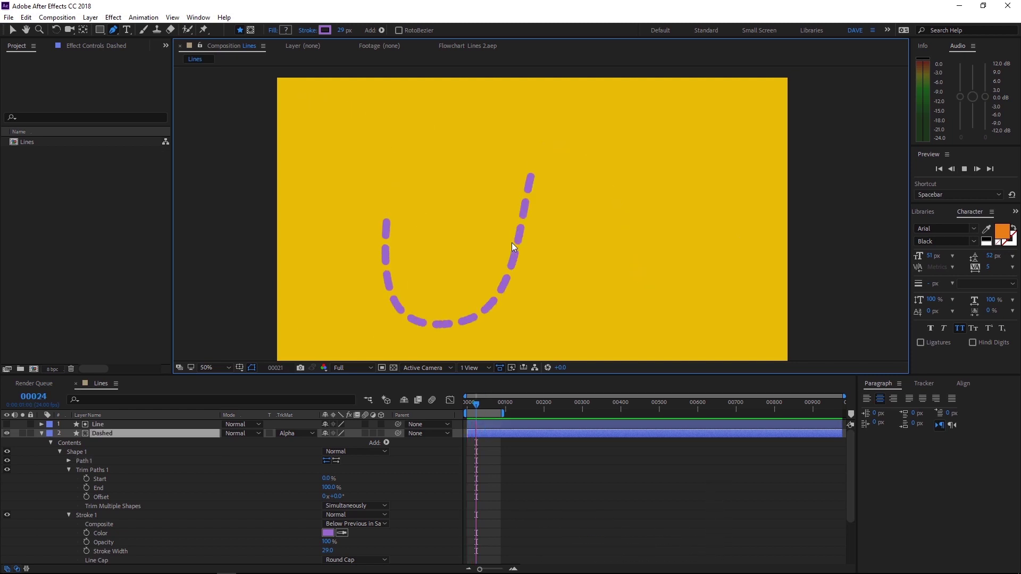
key(space)
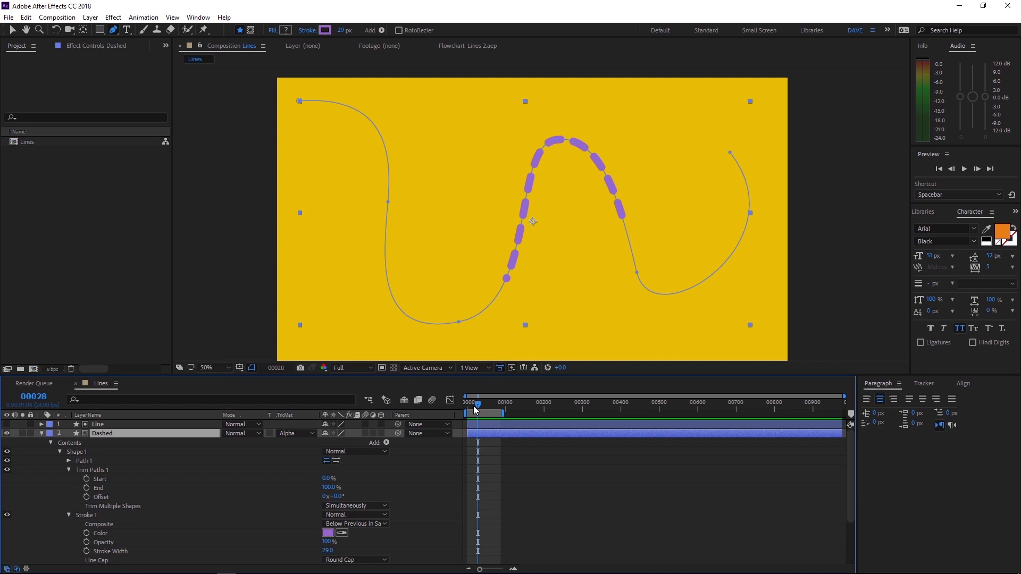
Add an expression to the Line layer's Path, pick-whipped to the Dashed layer's Path 1
key(v)
click(42, 425)
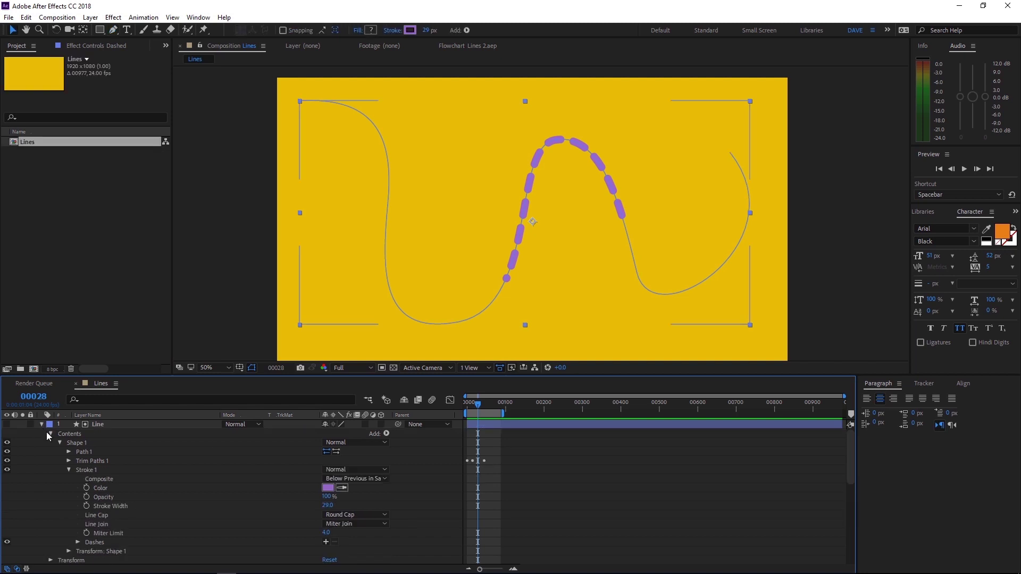
click(70, 452)
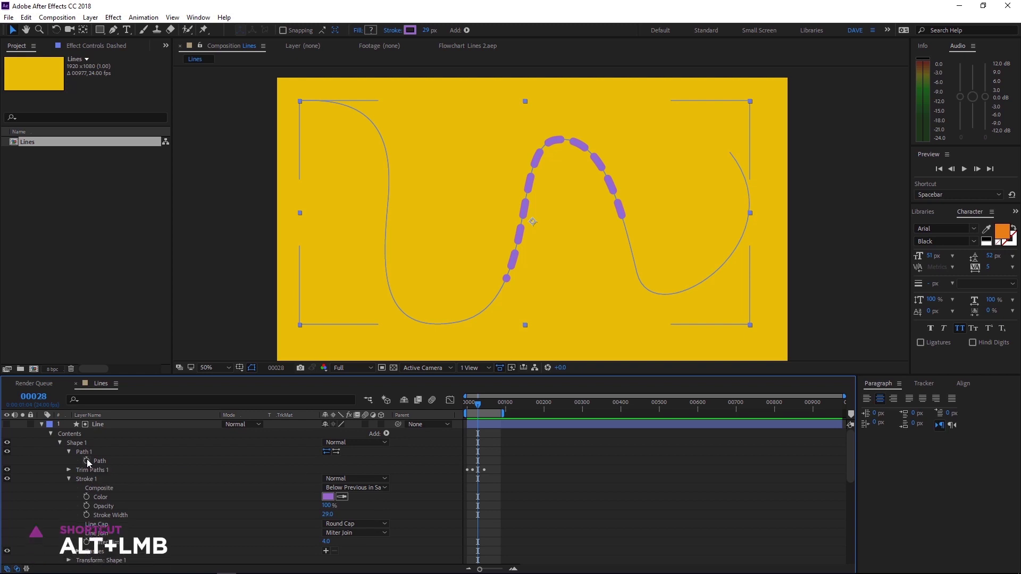
alt+click(87, 461)
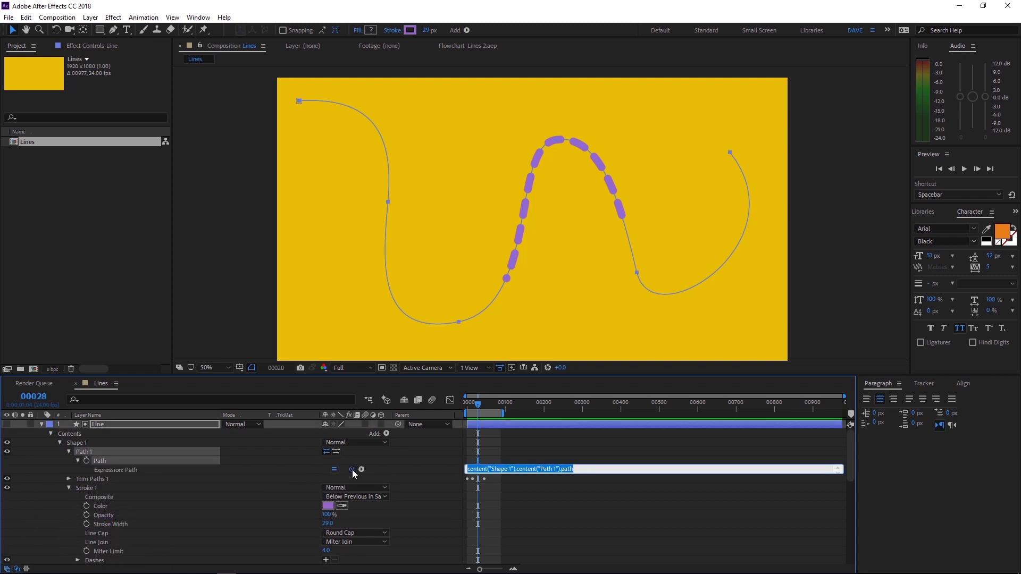
drag(352, 470, 100, 554)
Test the link by moving a Dashed path vertex, then undo the move
click(100, 556)
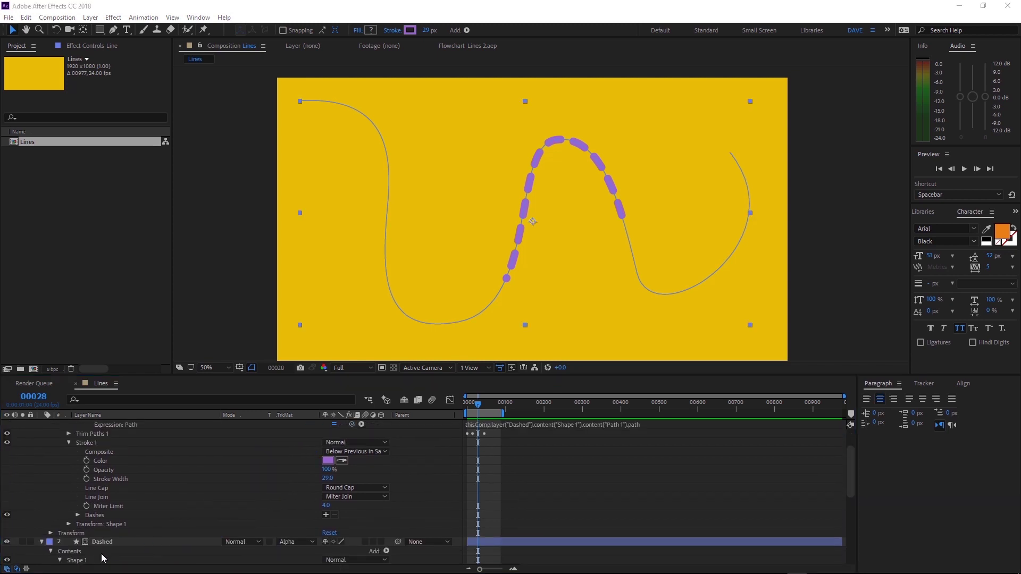
scroll(101, 556, down, 3)
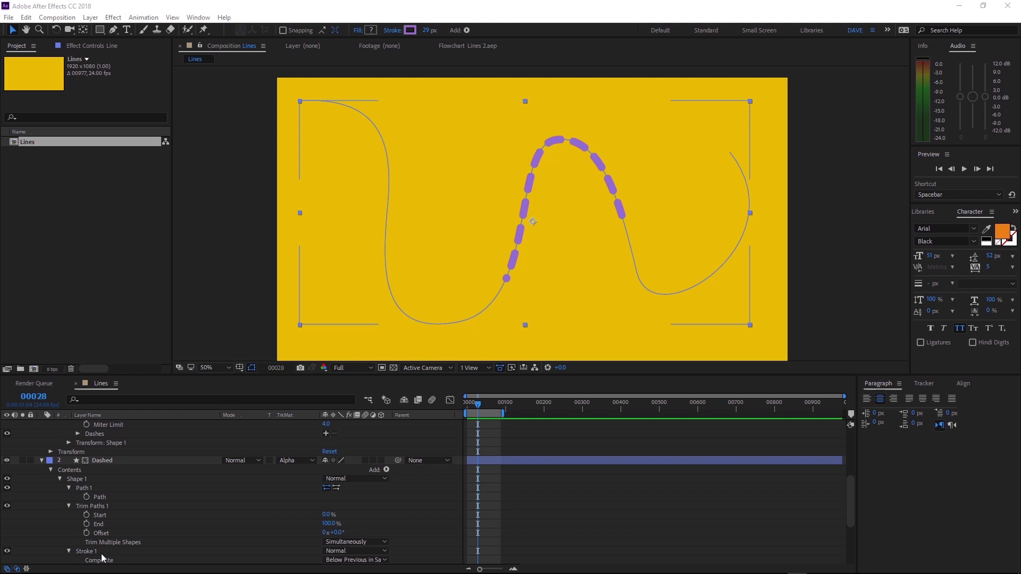
click(87, 489)
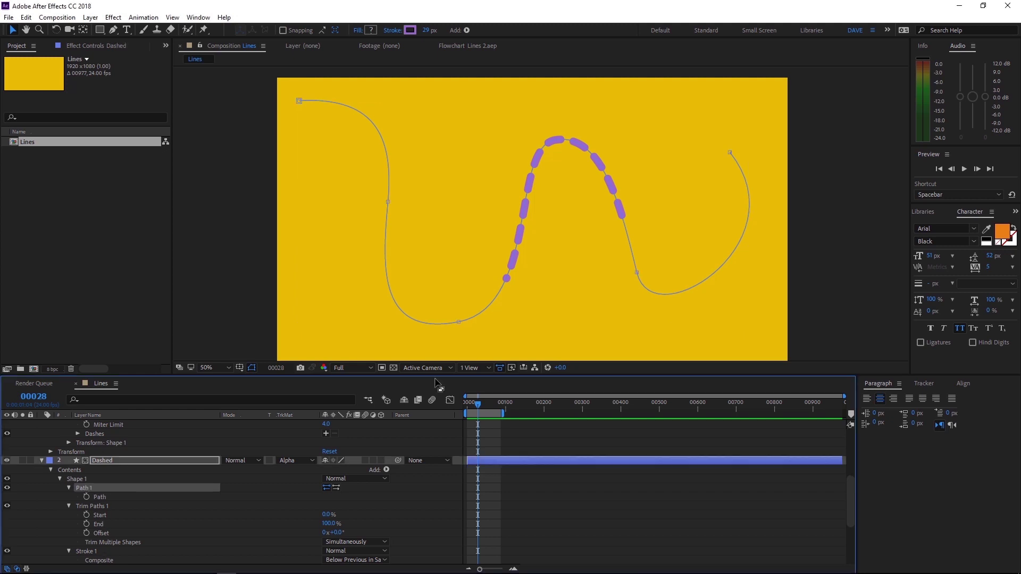
drag(459, 322, 477, 309)
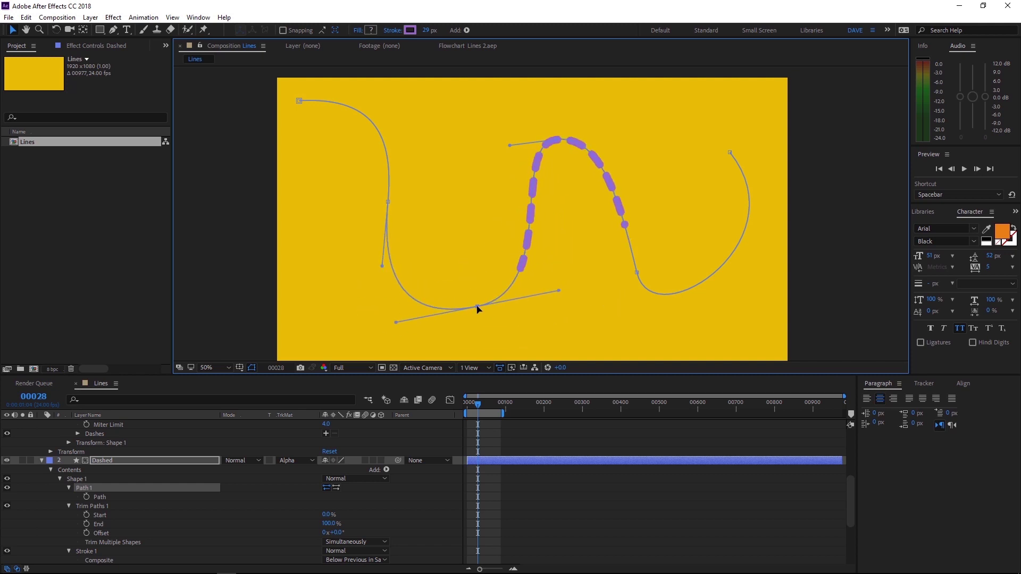
key(ctrl+z)
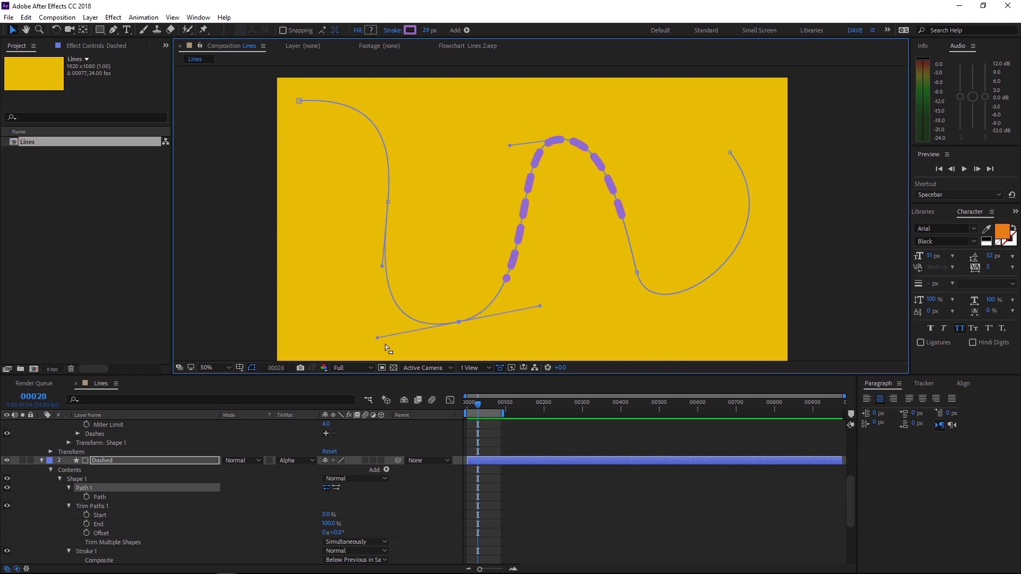
scroll(259, 436, up, 3)
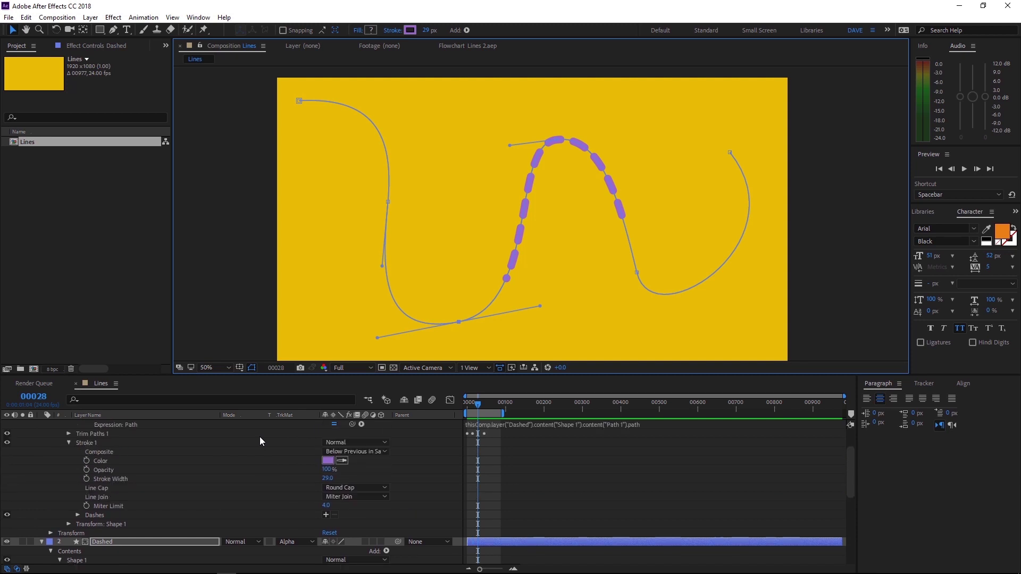
Link the Line layer's stroke width to the Dashed layer's stroke width with an expression
scroll(260, 441, up, 1)
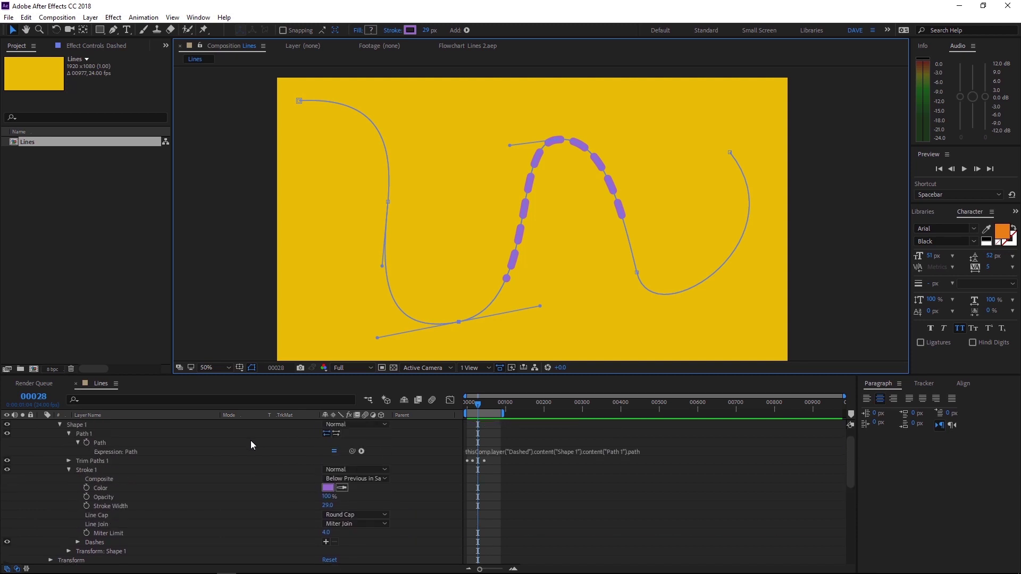
alt+click(86, 506)
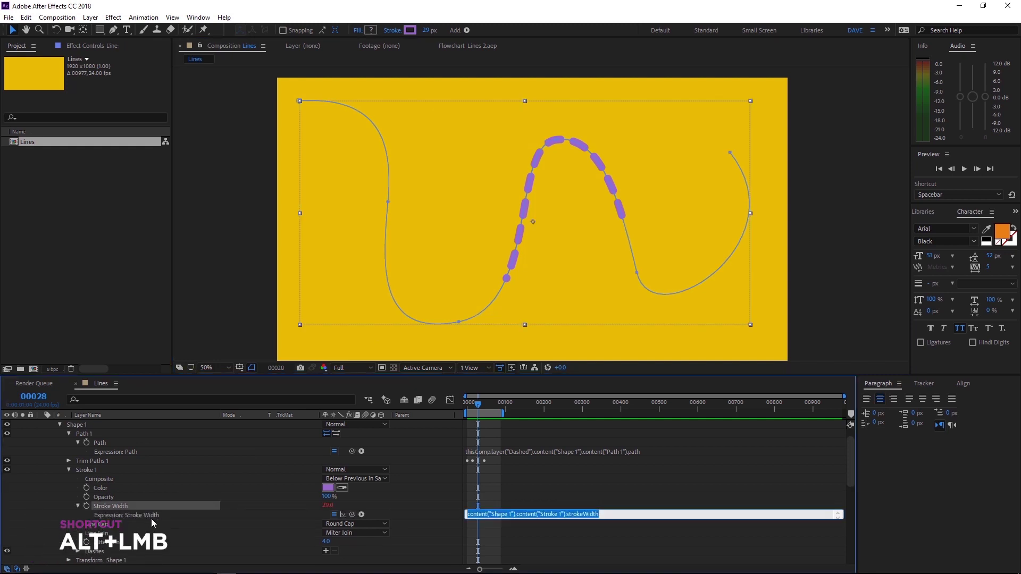
mouse_move(237, 565)
mouse_down()
mouse_move(209, 559)
mouse_move(203, 542)
mouse_move(117, 534)
mouse_move(161, 521)
mouse_up()
Set the Dashed stroke width to 34 and nudge the bottom path vertex
scroll(161, 521, down, 1)
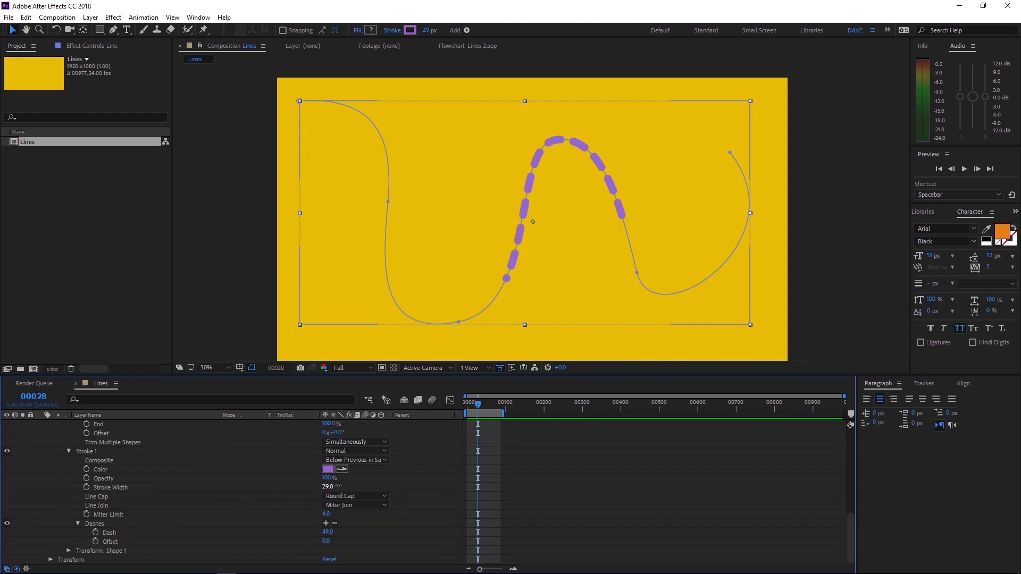
mouse_move(338, 486)
mouse_down()
mouse_move(383, 486)
mouse_move(341, 495)
mouse_up()
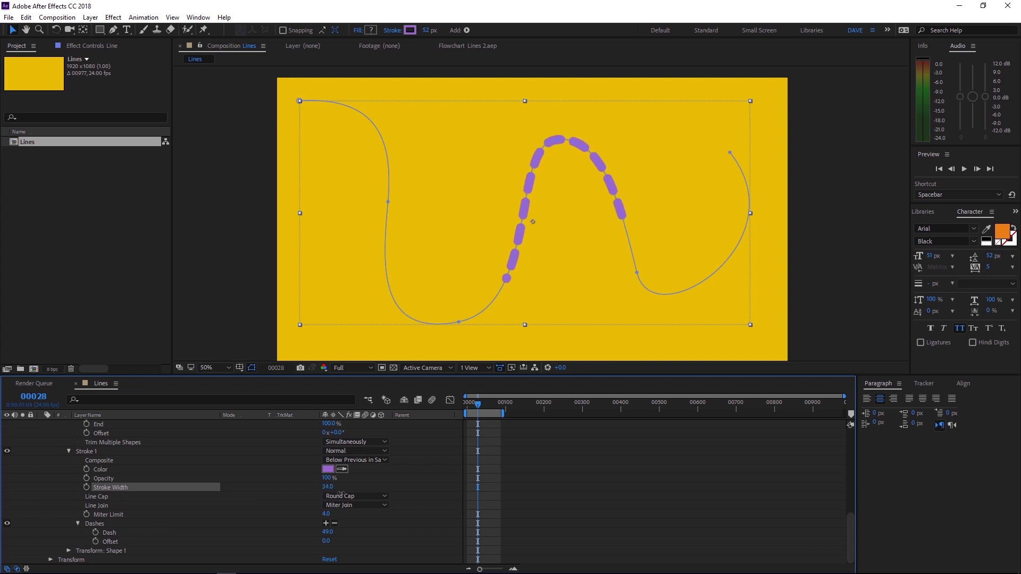
click(459, 323)
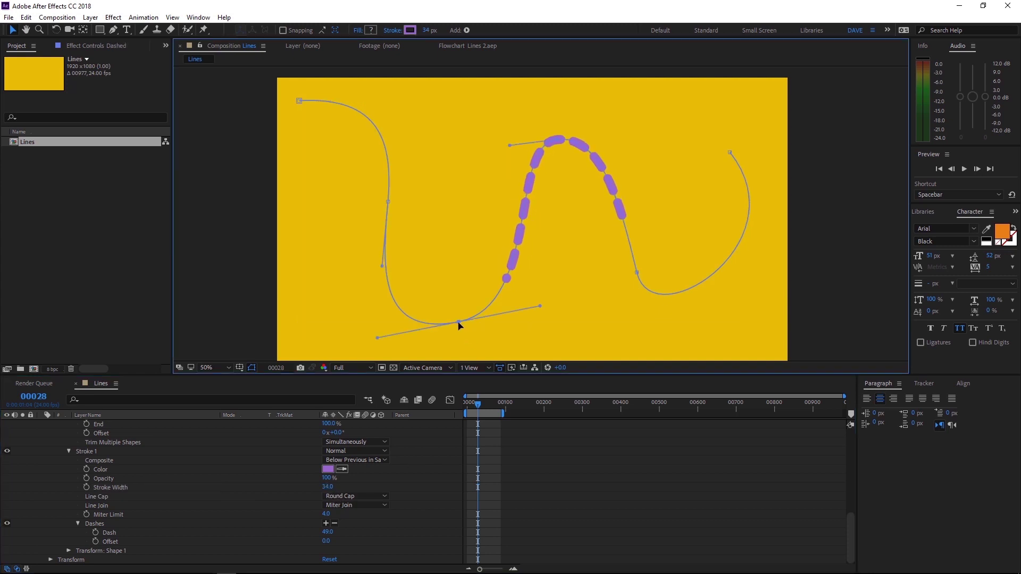
mouse_move(458, 326)
mouse_down()
mouse_move(446, 326)
mouse_move(449, 312)
mouse_move(457, 325)
mouse_up()
Reshape the wave via the upper handle and the bottom and right vertices, then preview the reveal
key(ctrl+grave)
drag(394, 139, 322, 195)
drag(459, 325, 531, 278)
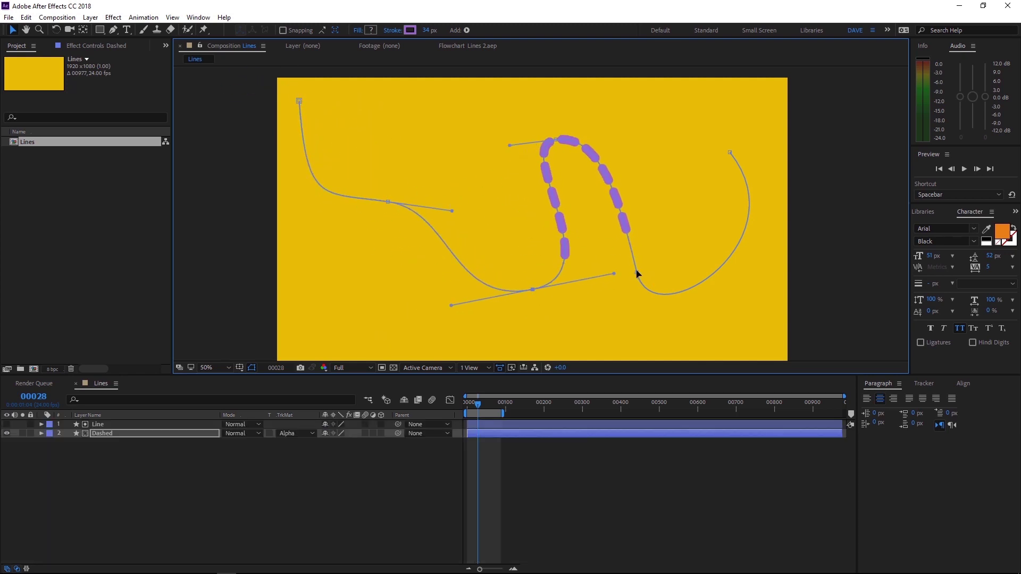
drag(638, 275, 670, 171)
click(556, 143)
key(space)
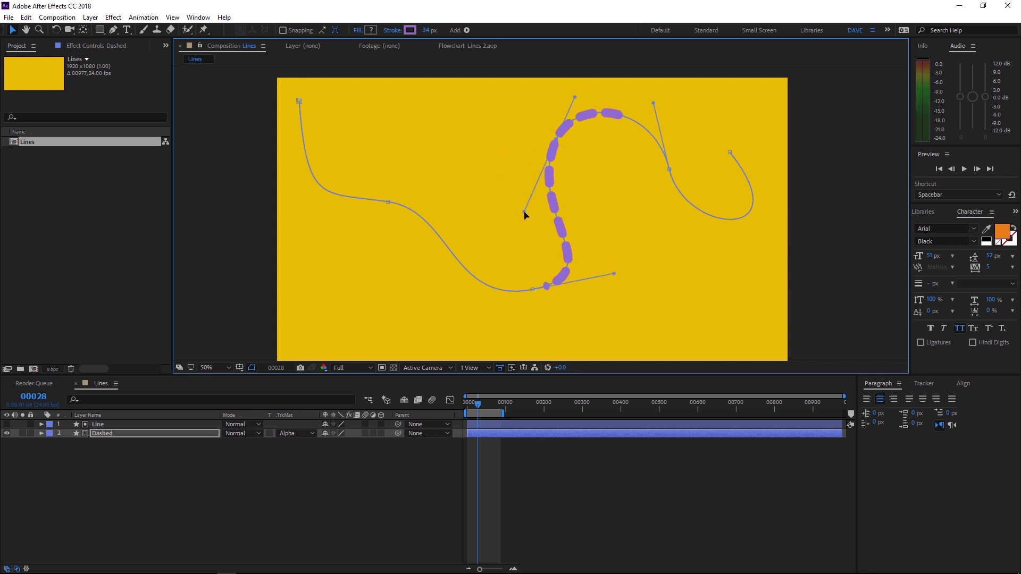